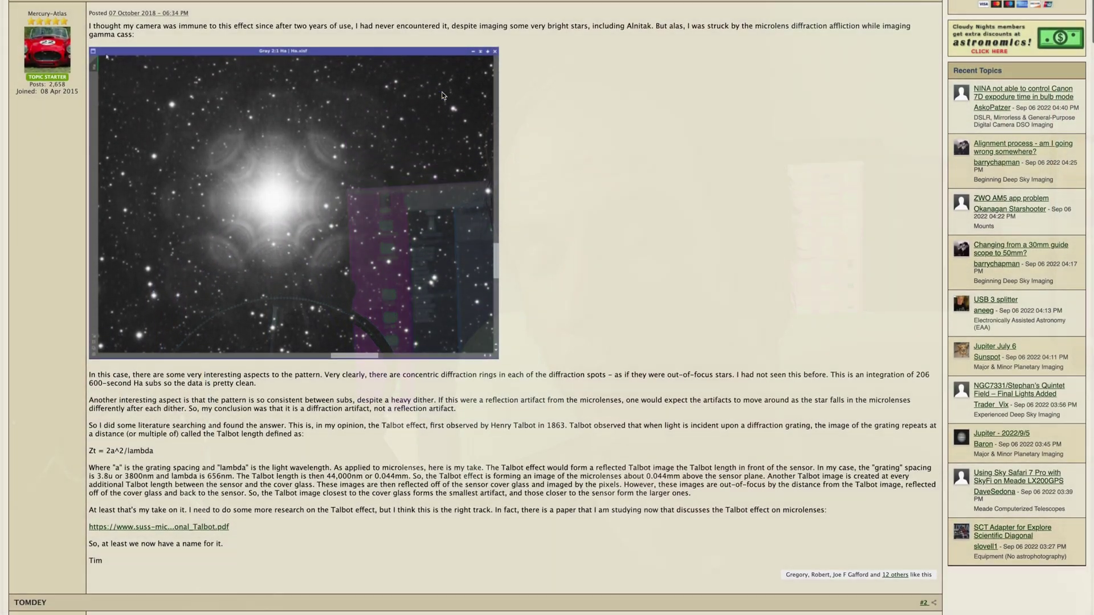
Step: Scroll down the Cloudy Nights thread to the reply with the Gamma Cass diffraction pattern image
scroll(258, 160, "down", 5)
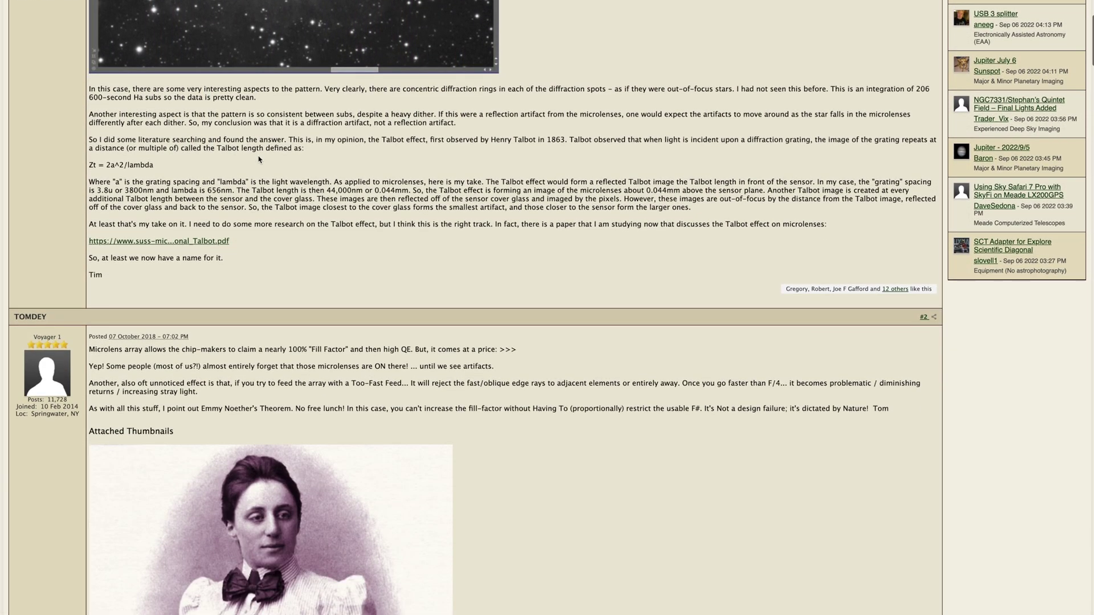
scroll(258, 160, "down", 20)
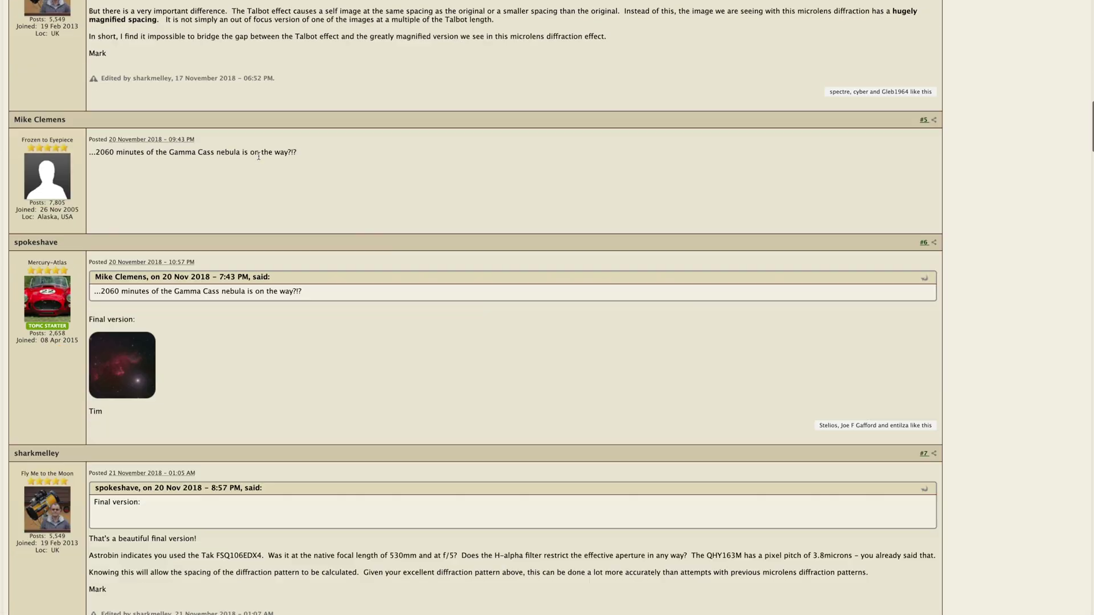
scroll(258, 156, "down", 10)
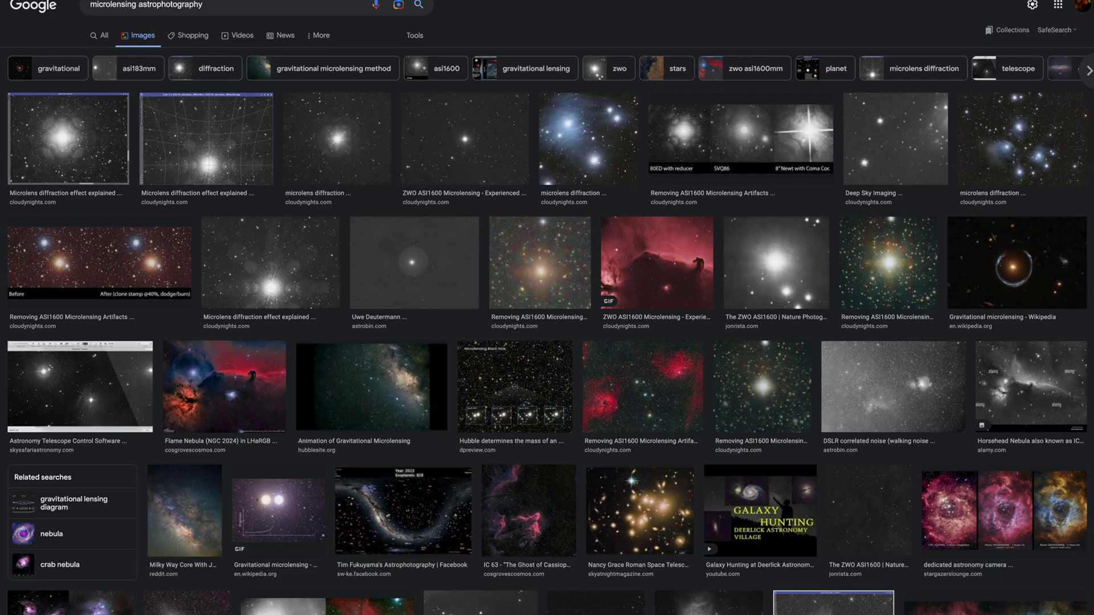
Step: Scroll through the Google Images results for microlensing astrophotography
scroll(275, 128, "down", 2)
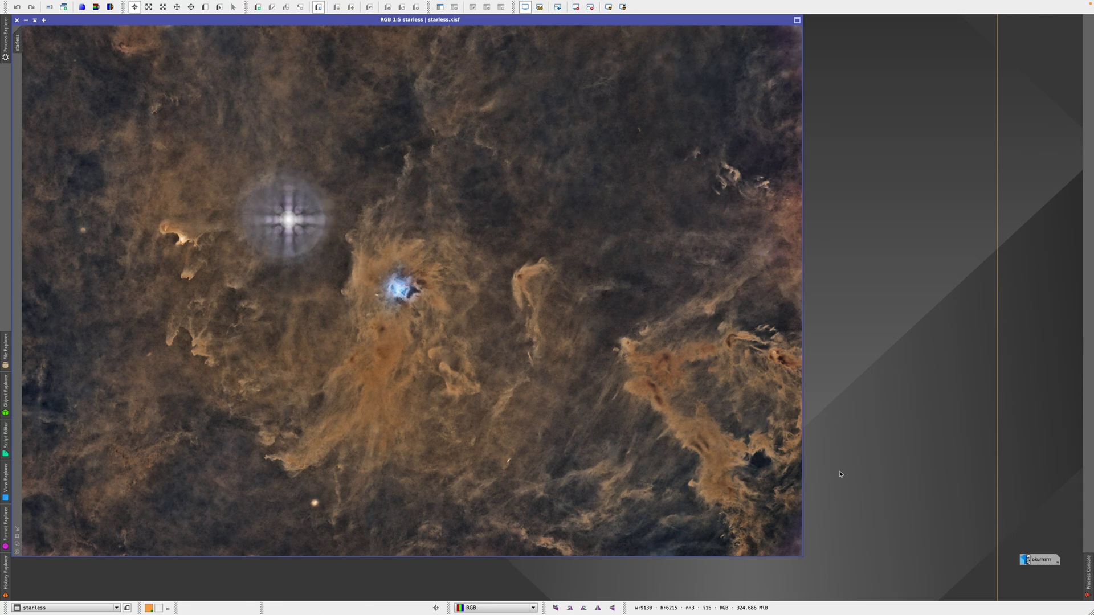
left_click_drag(1034, 559, 969, 406)
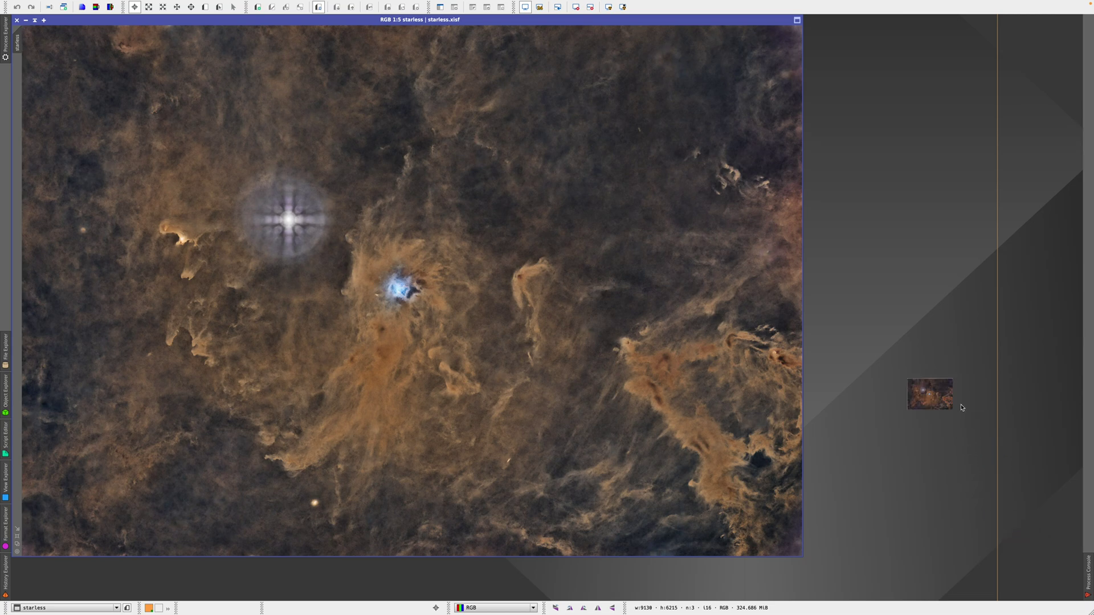
double_click(969, 406)
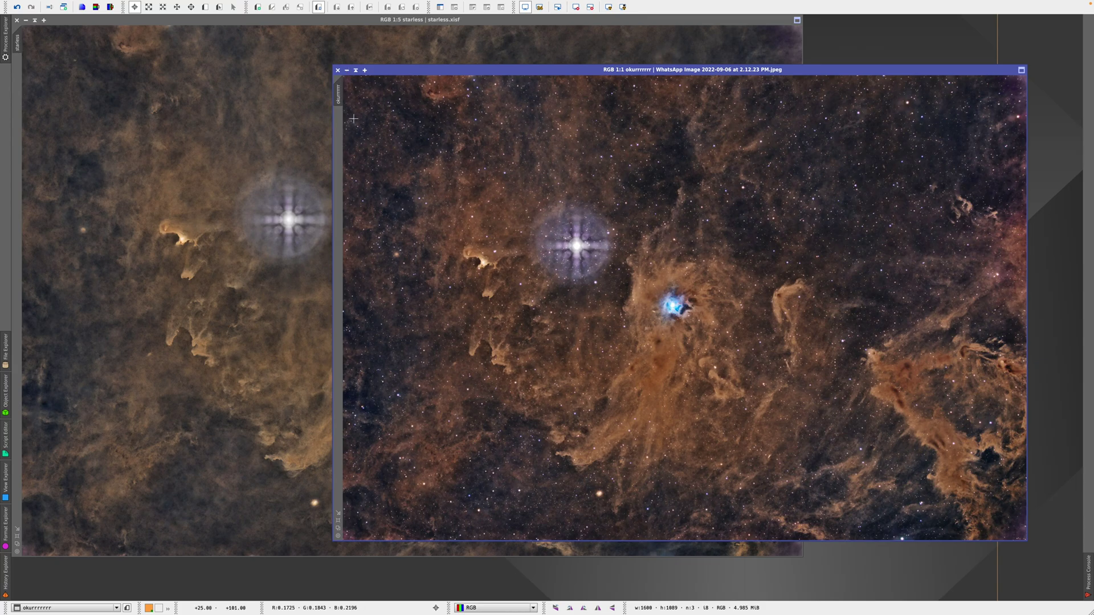
left_click(347, 70)
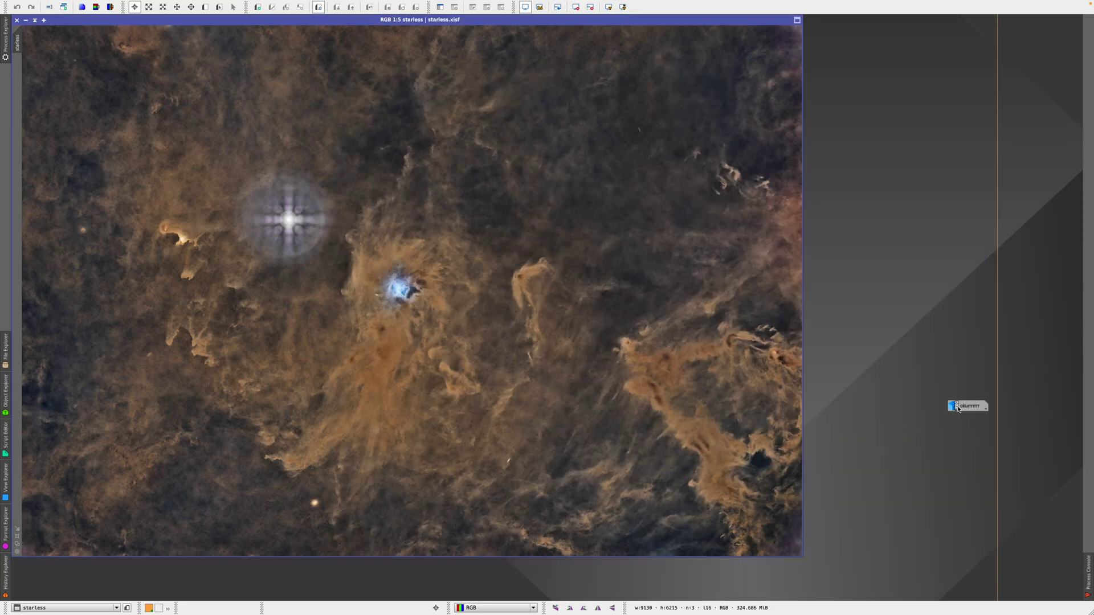
left_click_drag(957, 408, 1027, 539)
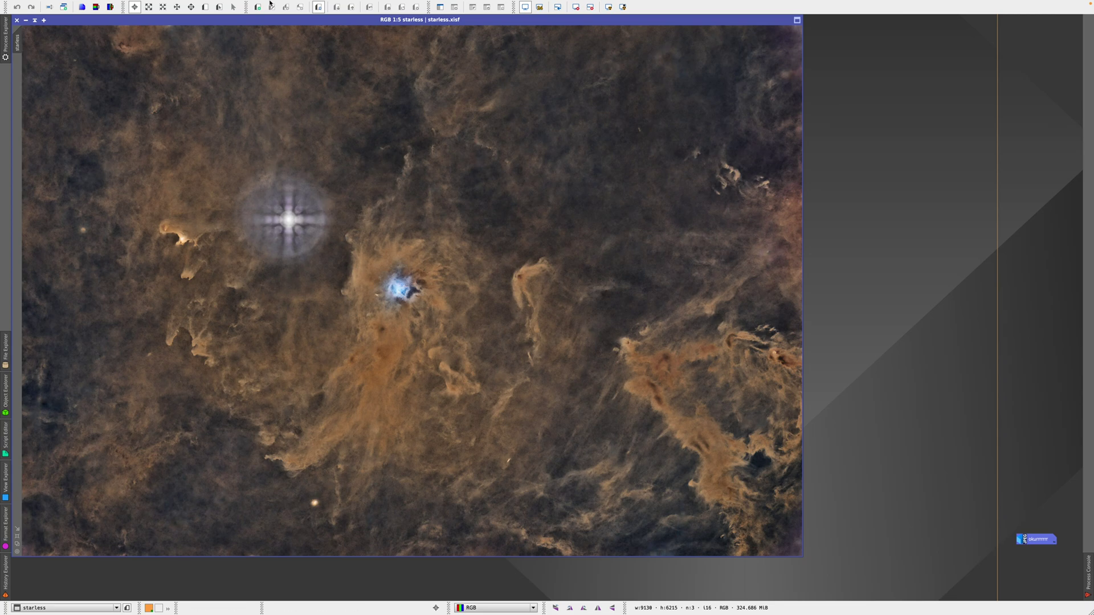
Step: Launch CloneStamp from Process > All Processes and place its panel right of the image
mouse_move(271, 2)
left_click(203, 6)
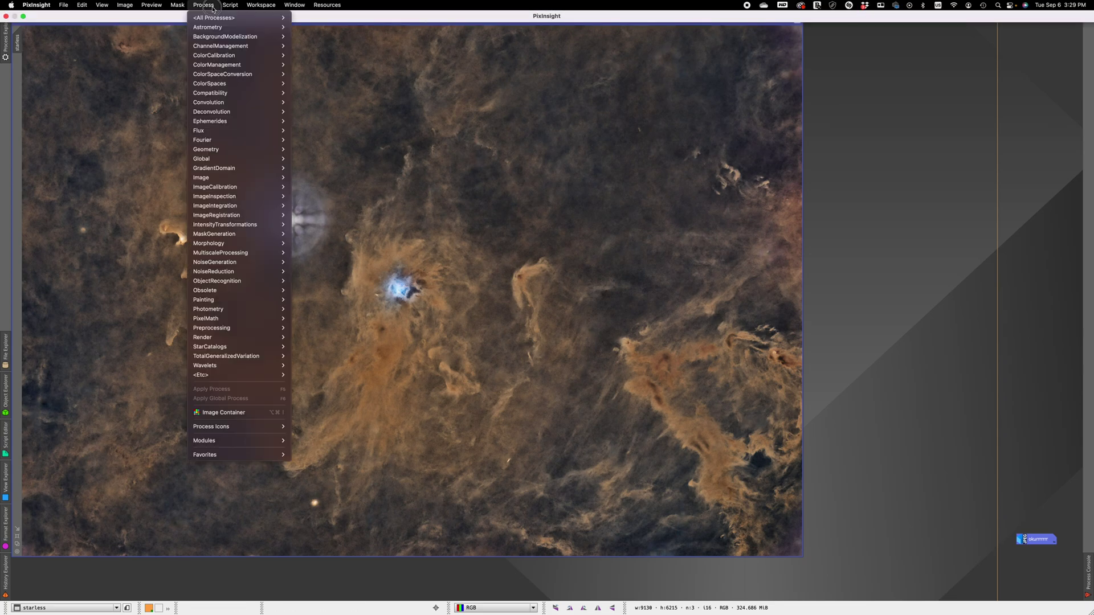
mouse_move(213, 21)
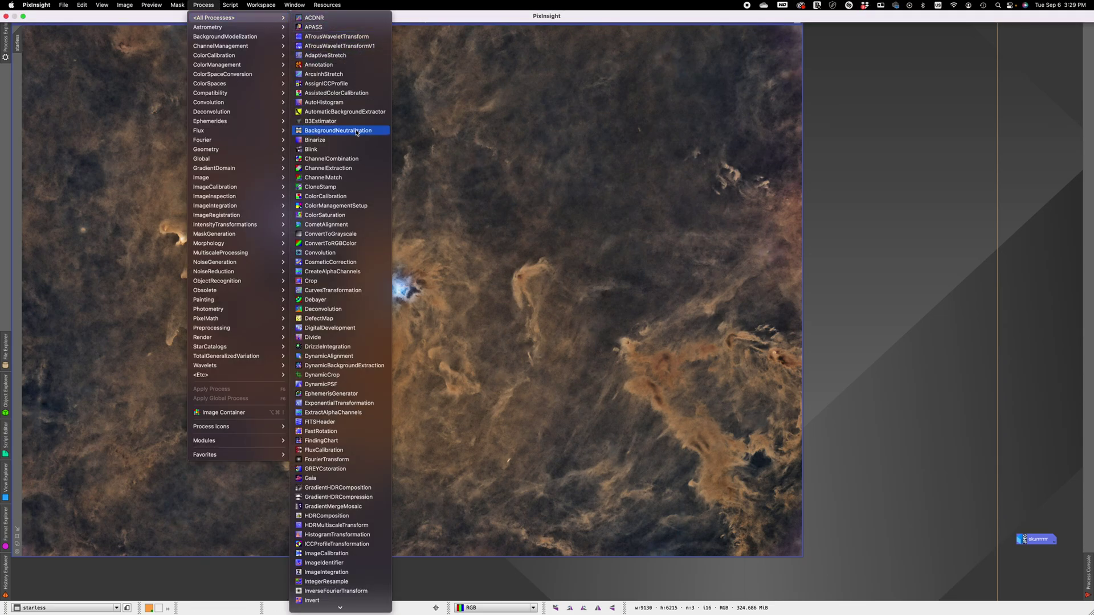
left_click(334, 188)
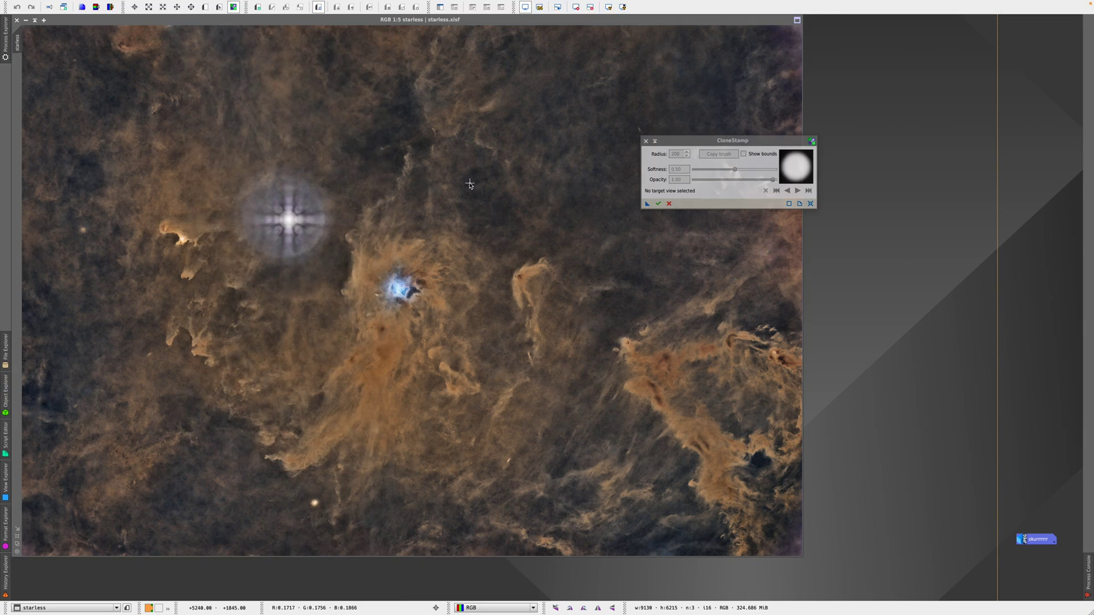
left_click_drag(678, 140, 905, 123)
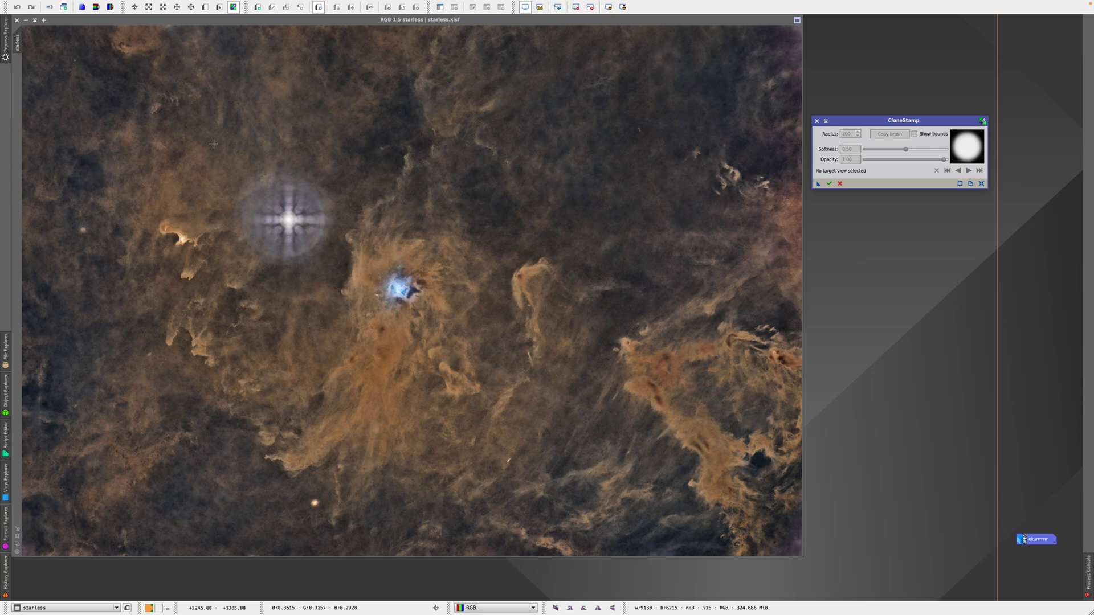
mouse_move(895, 122)
left_mouse_down()
mouse_move(898, 179)
mouse_move(902, 121)
left_mouse_up()
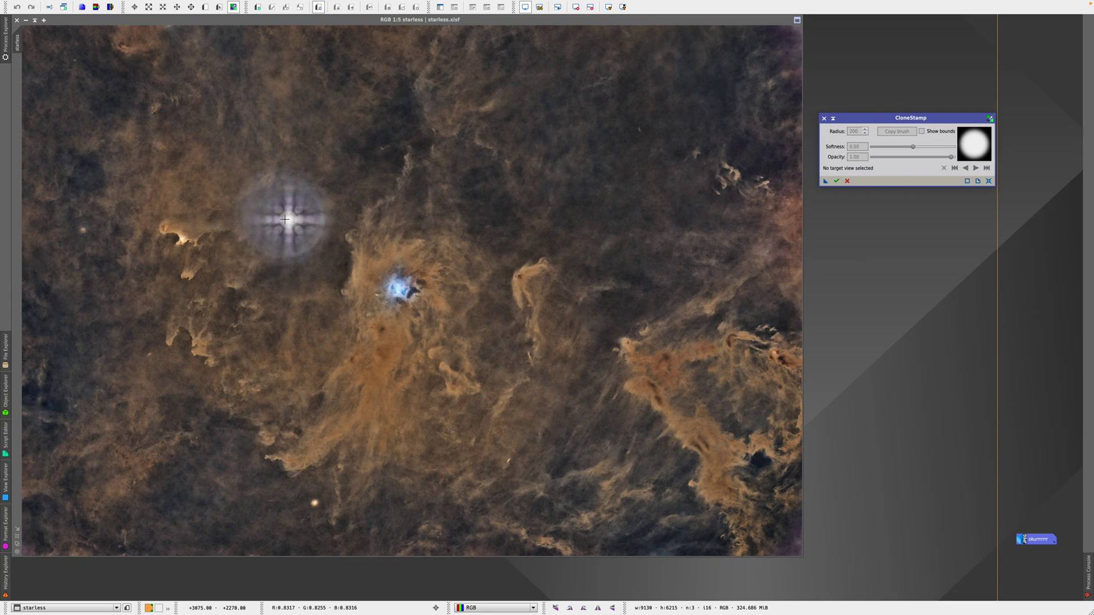
Step: Zoom to 1:3 around the haloed star and apply CloneStamp to the starless image
left_click(253, 215)
scroll(253, 217, "up", 3)
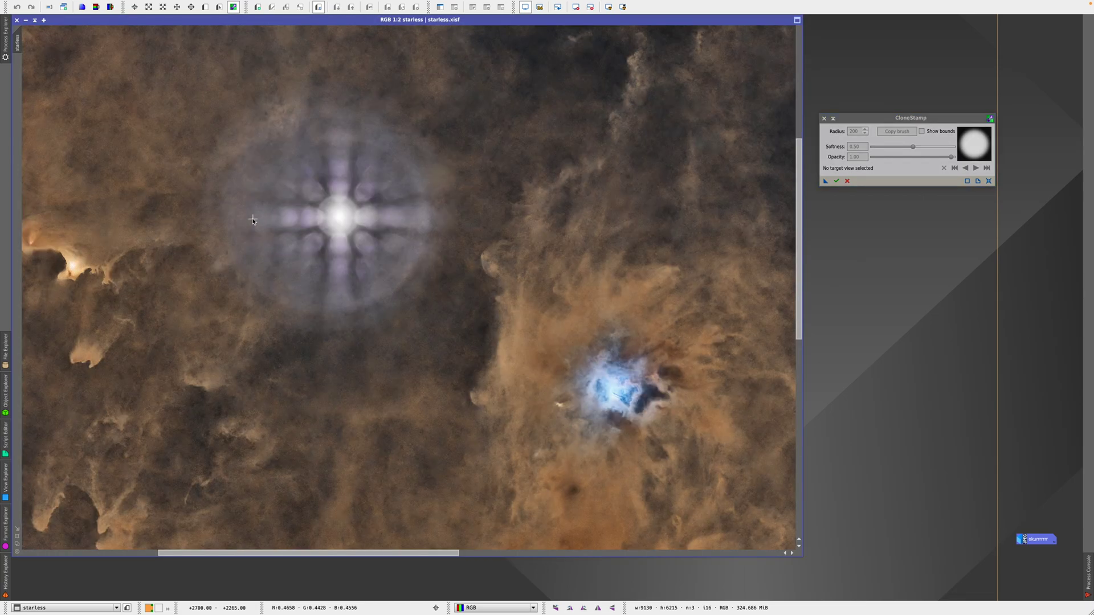
scroll(252, 221, "down", 1)
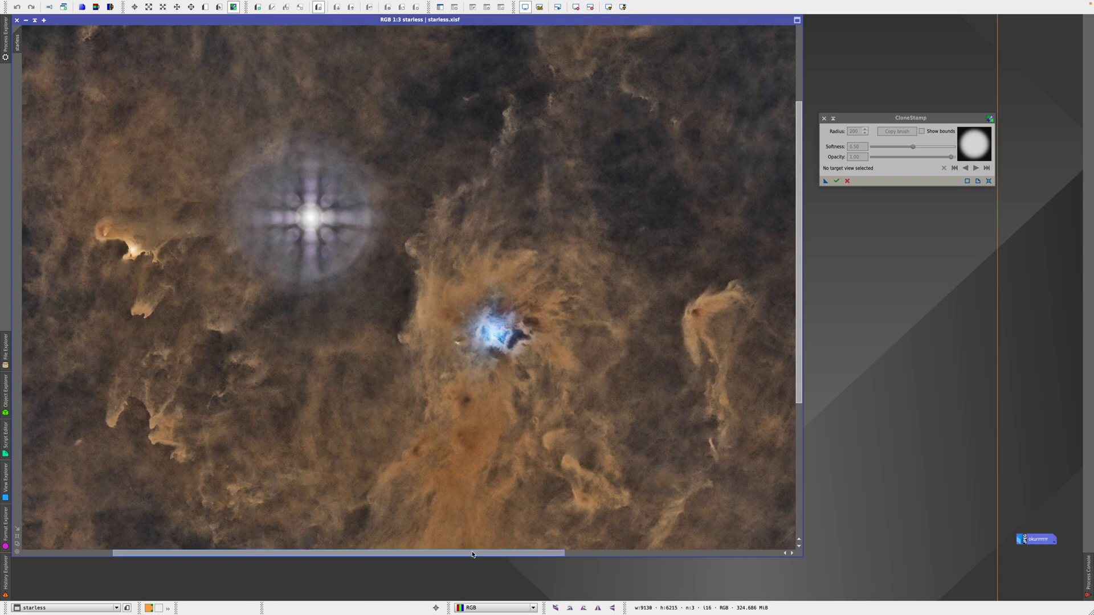
left_click_drag(473, 552, 440, 553)
left_click_drag(797, 350, 797, 314)
left_click_drag(335, 553, 314, 553)
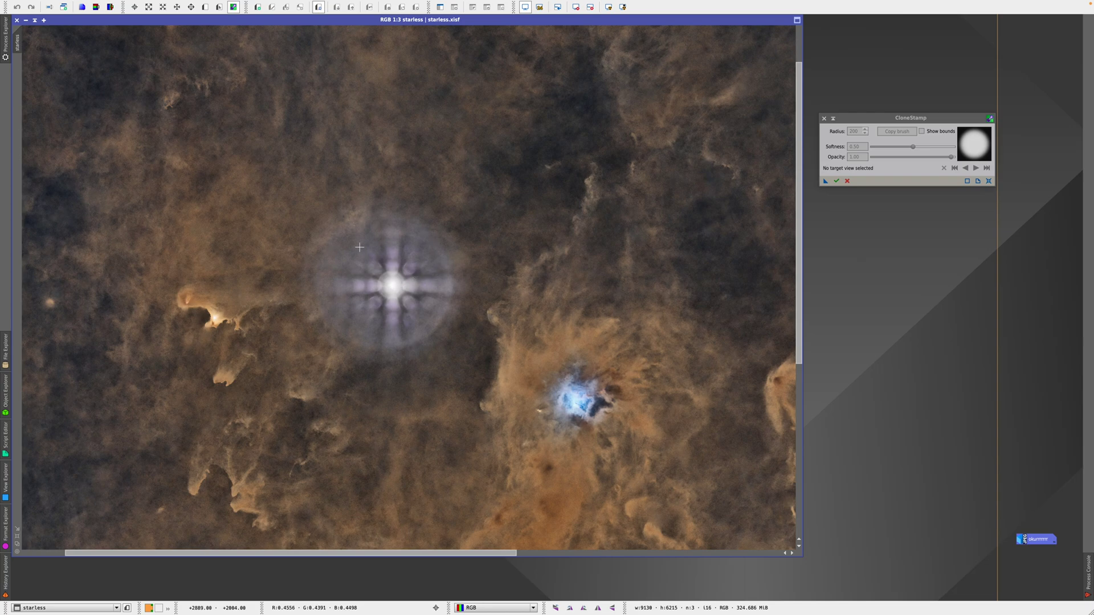
left_click(860, 118)
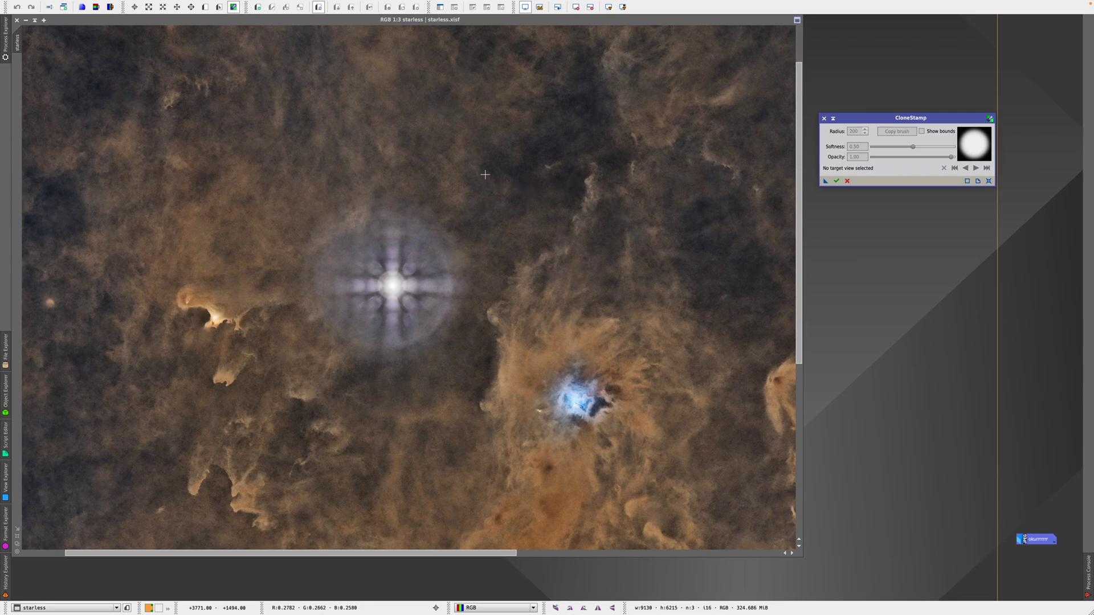
left_click(395, 197)
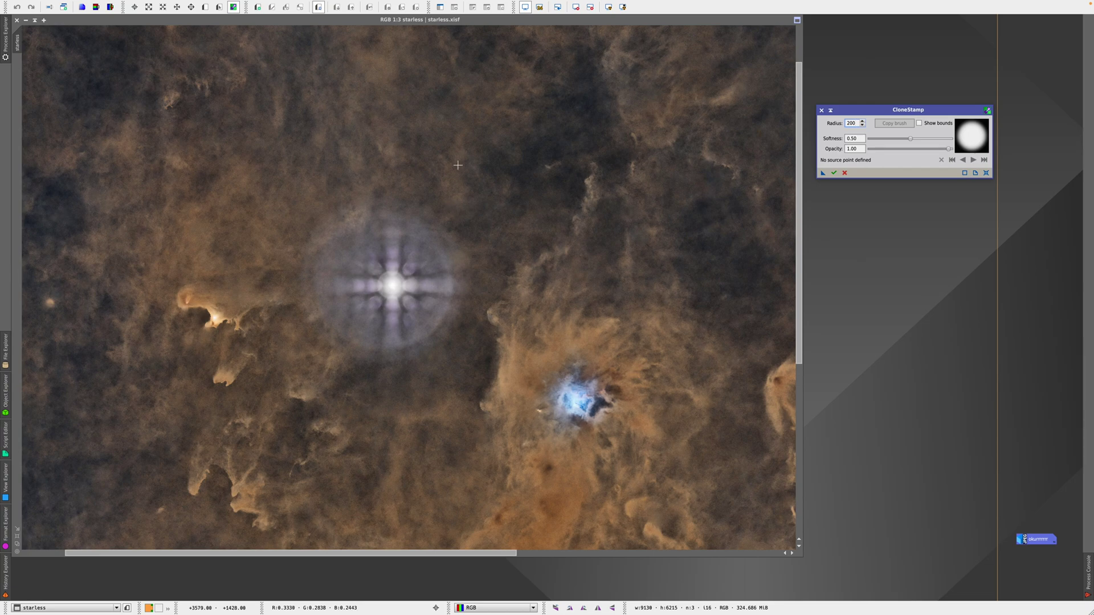
Step: Set a clean-background clone source, adjust the radius, and stamp over the halo's upper edge
left_click(431, 180, "ctrl")
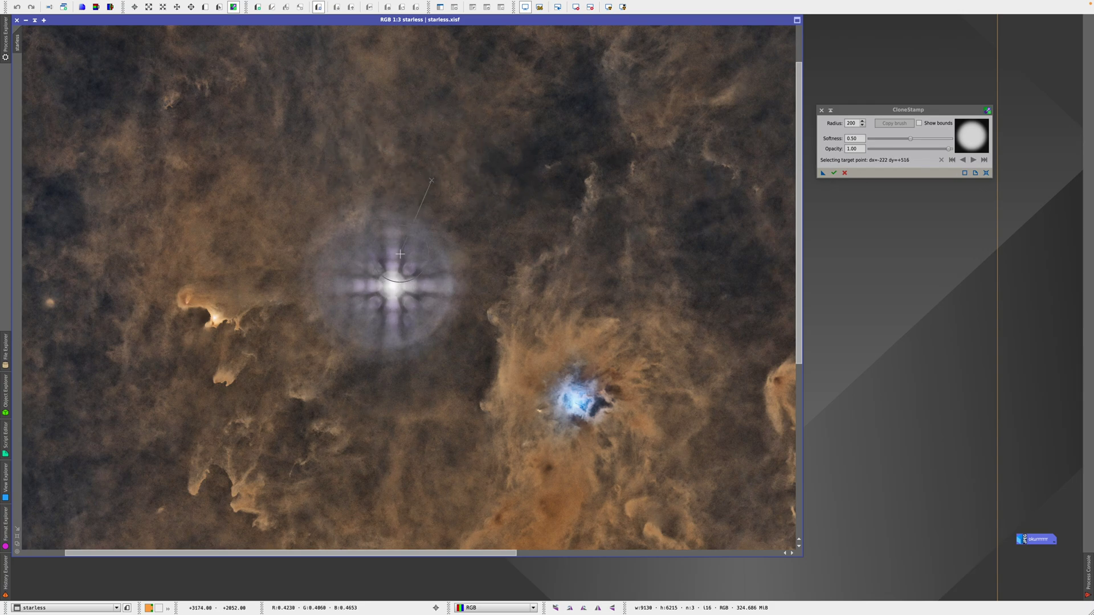
left_click_drag(856, 121, 845, 123)
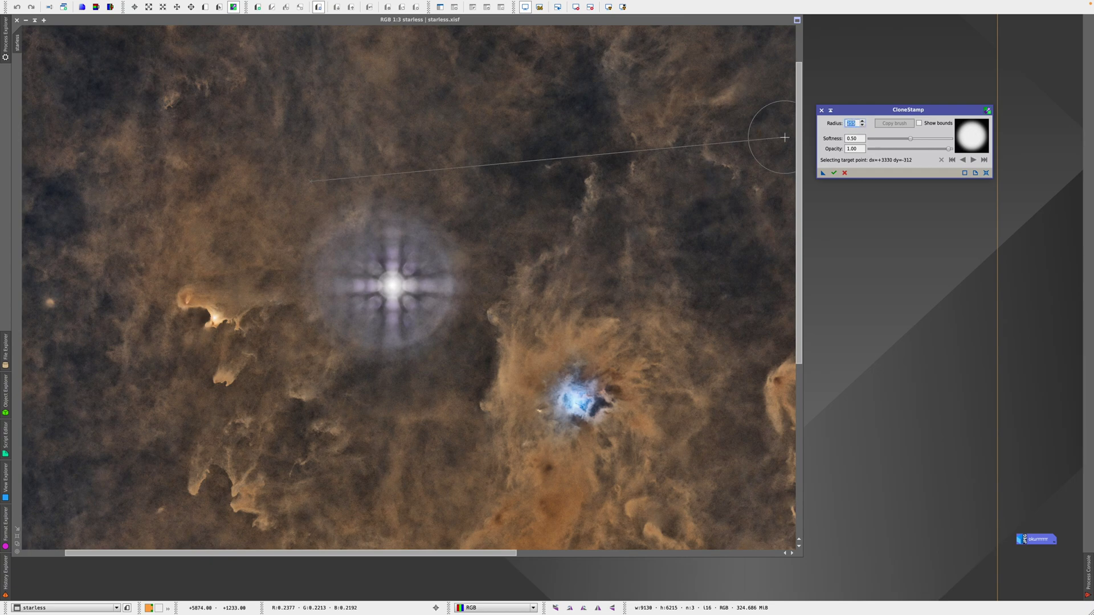
left_click(329, 168, "ctrl")
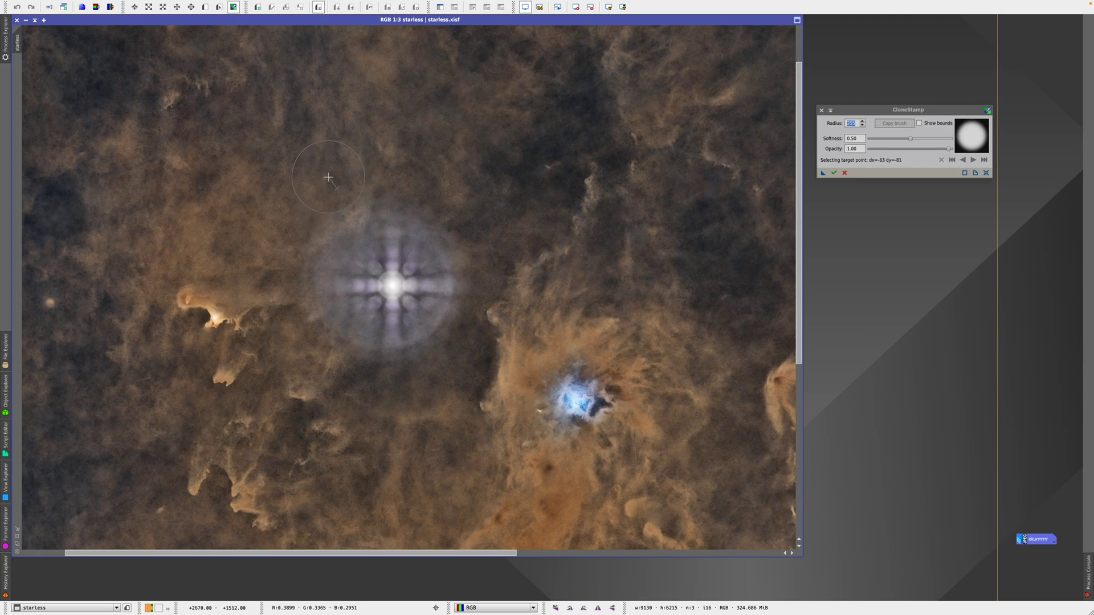
key("ctrl")
left_click(358, 242)
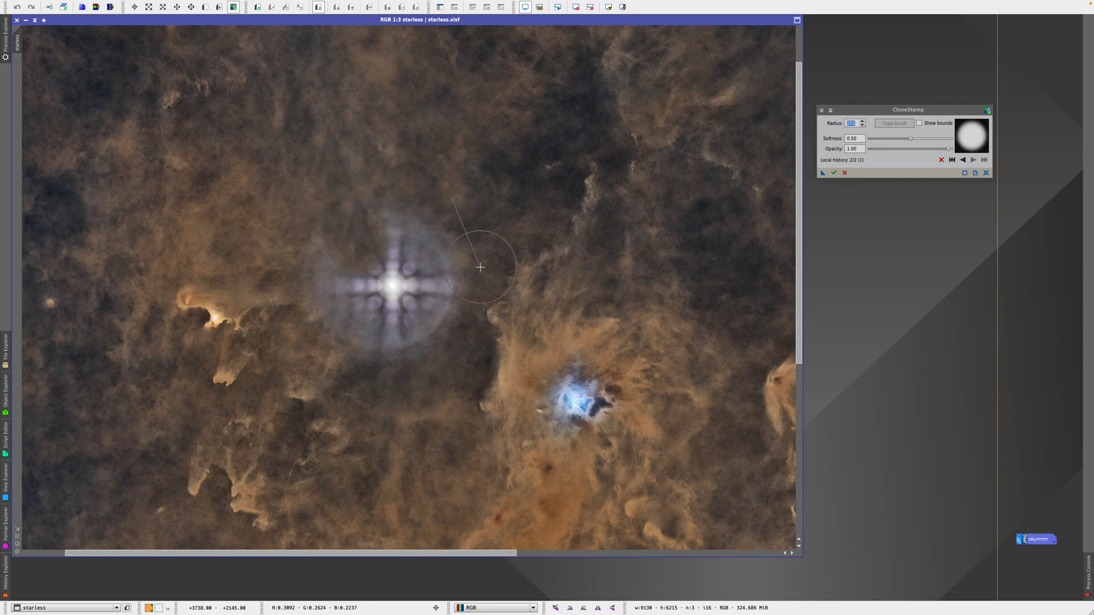
Step: Stamp clean background and dark sky over the halo's upper and upper-right portions
key("ctrl")
left_click(423, 159, "ctrl")
left_click(392, 224)
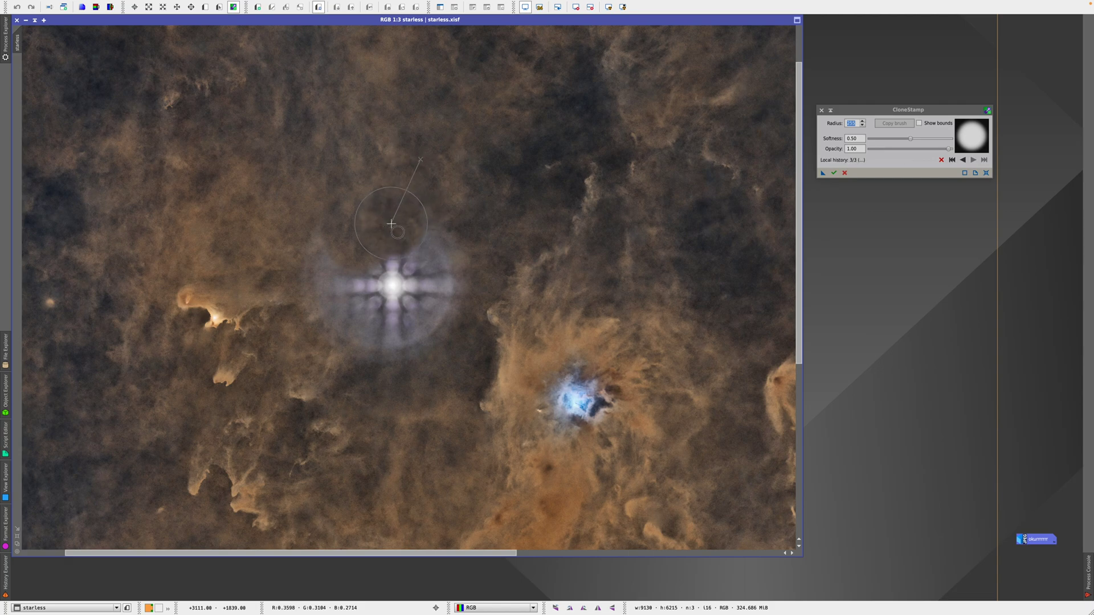
left_click(407, 237)
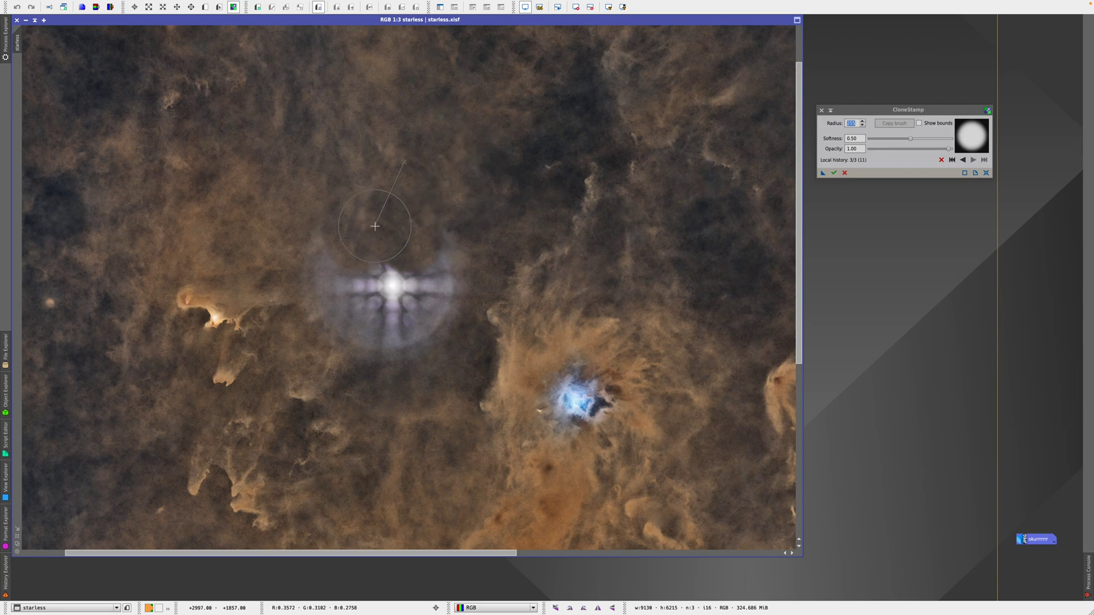
left_click(494, 207, "ctrl")
left_click_drag(432, 236, 432, 277)
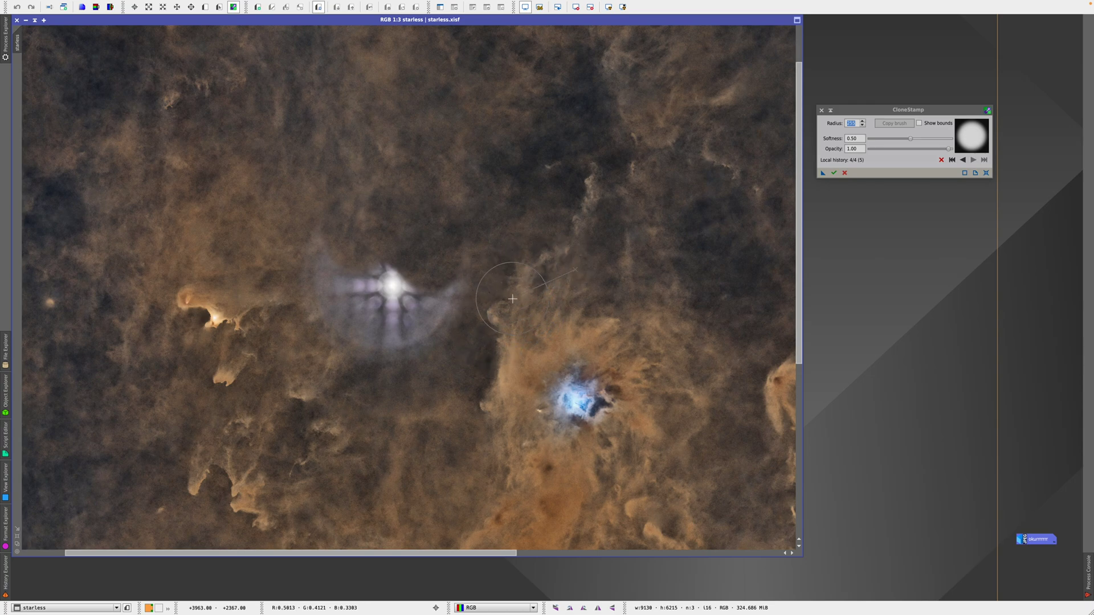
Step: Clone nebula over the purple haze beside and below the star, undoing poor dabs
left_click(370, 298)
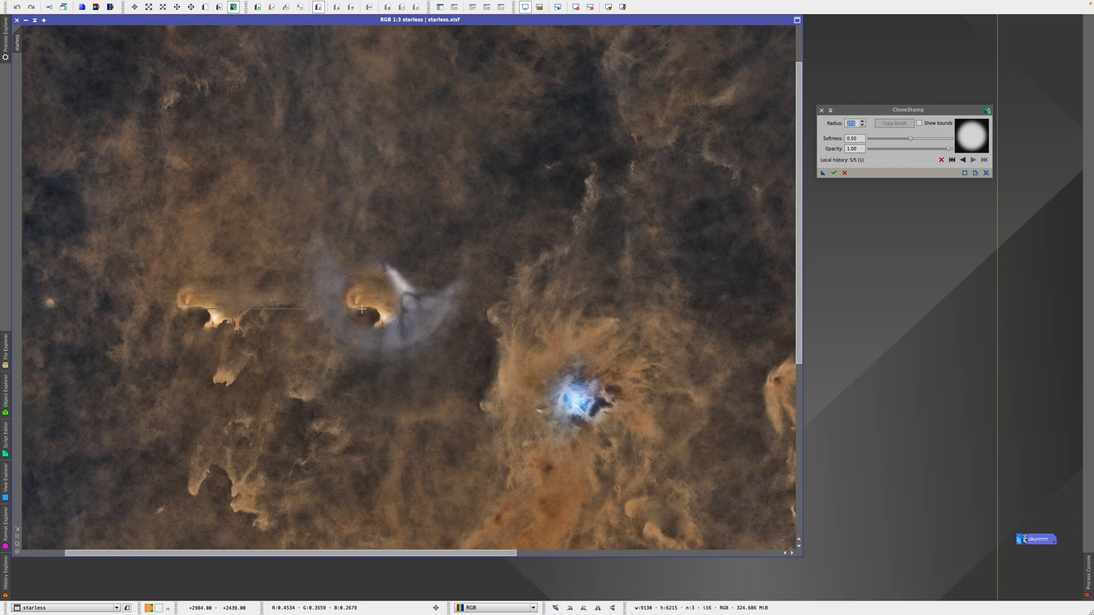
left_click(962, 160)
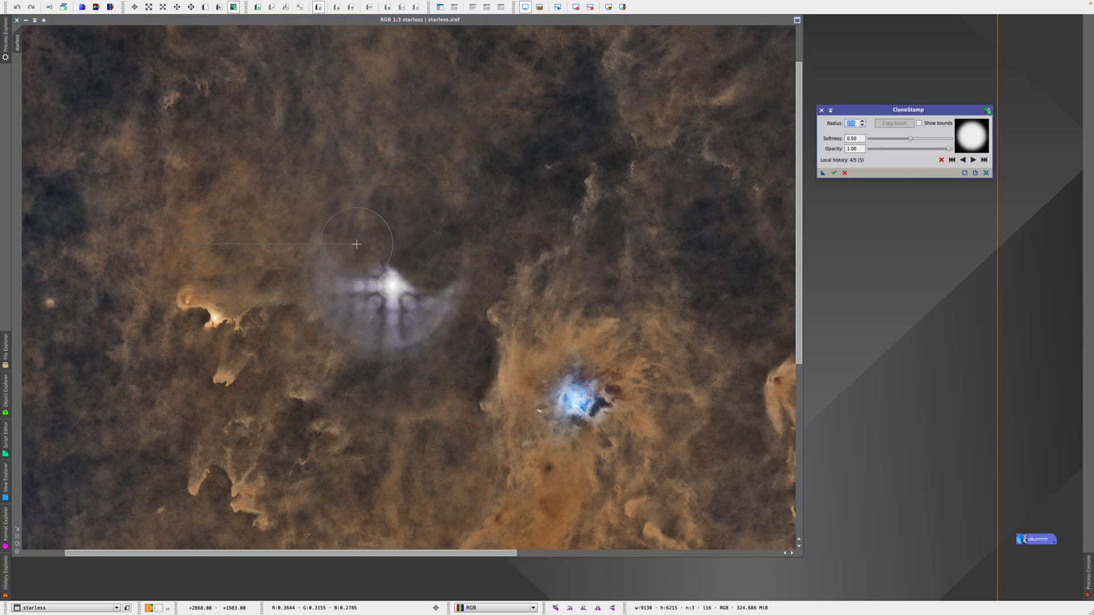
left_click(246, 218, "ctrl")
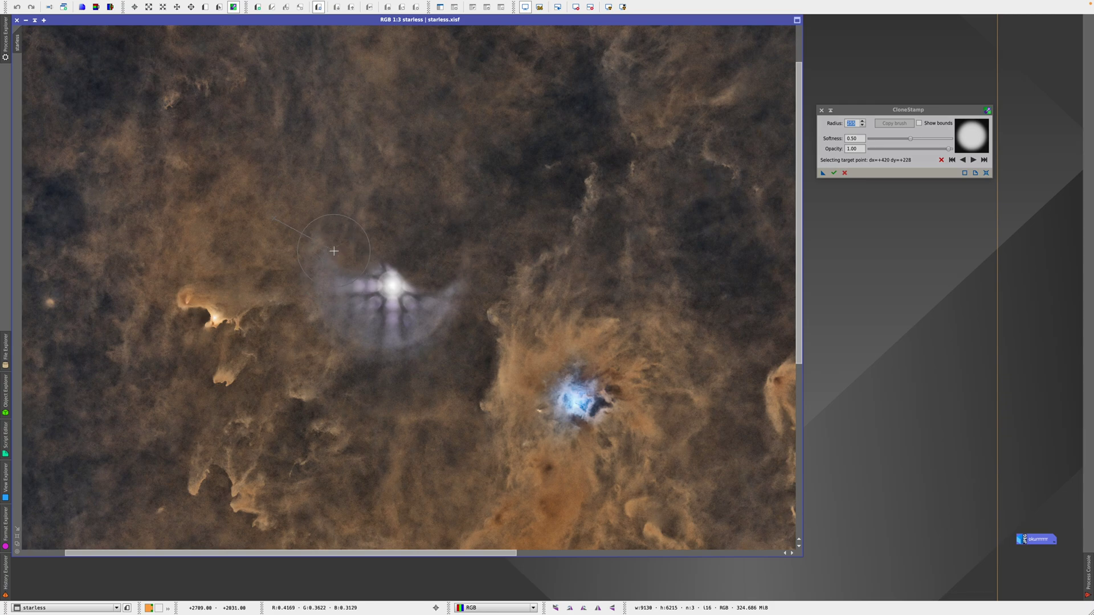
left_click(334, 259)
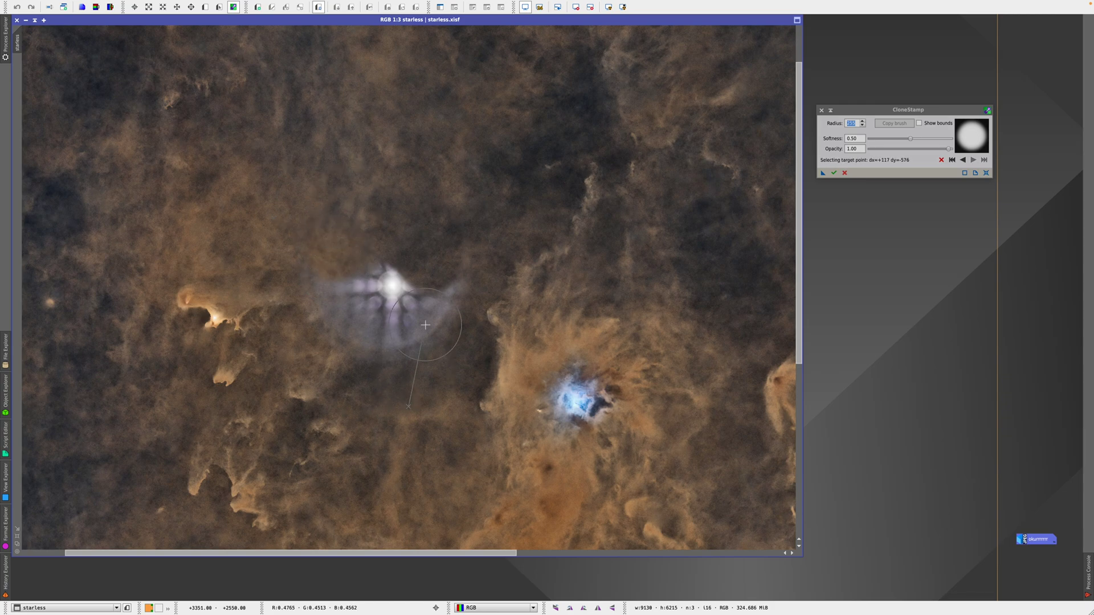
left_click(401, 331)
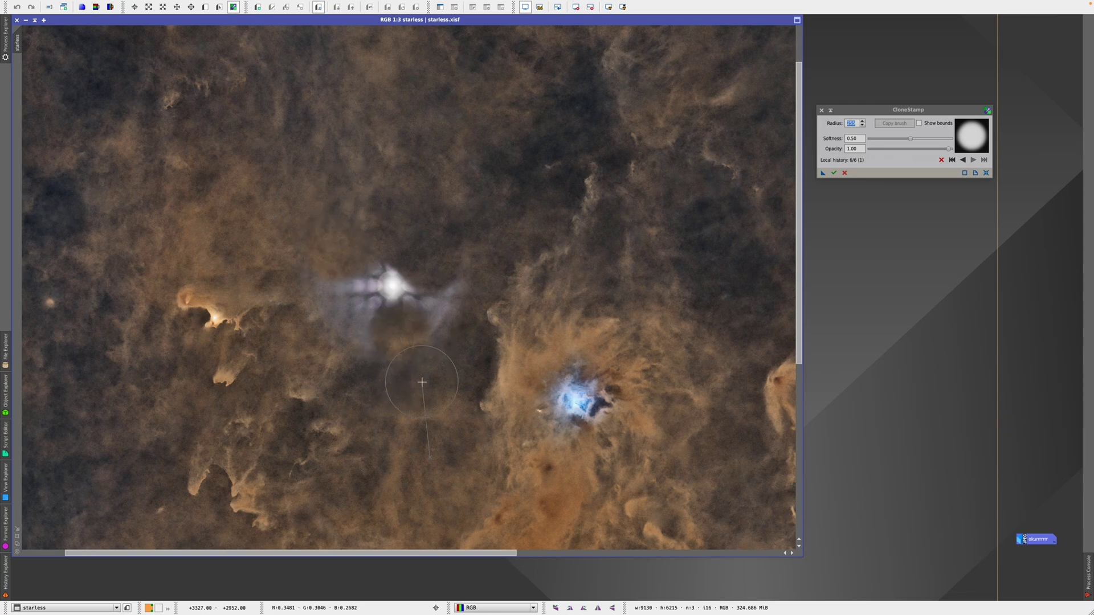
left_click(438, 318)
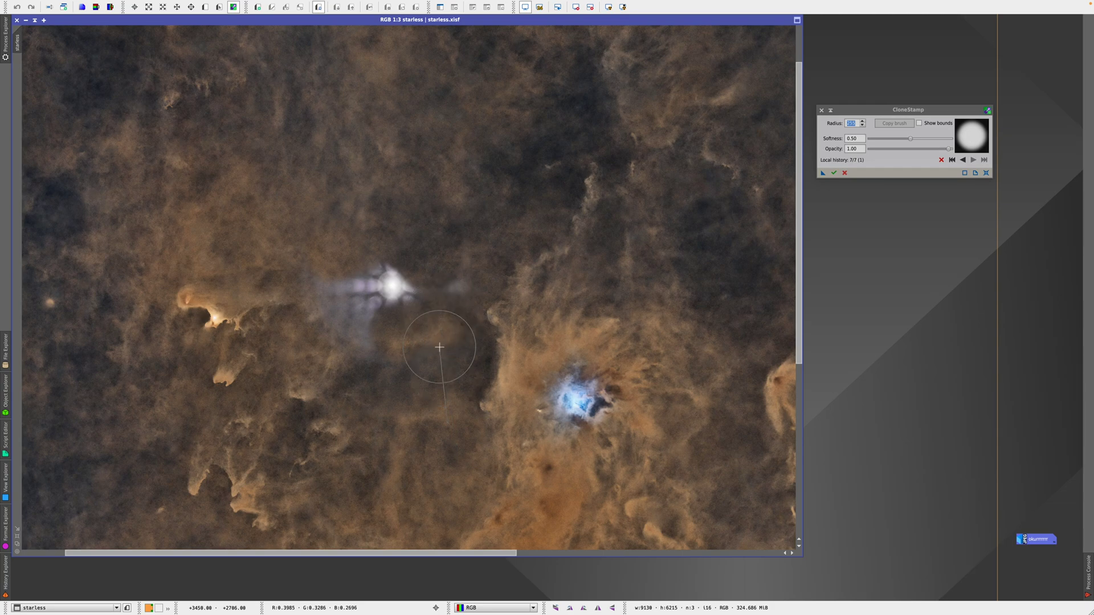
left_click(402, 363)
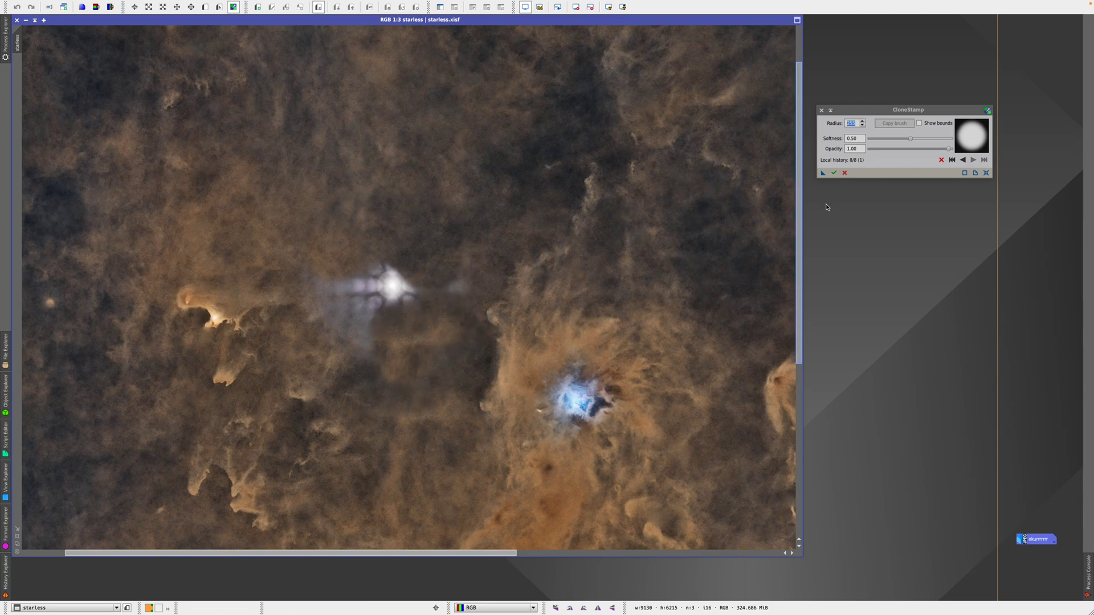
key("ctrl+z")
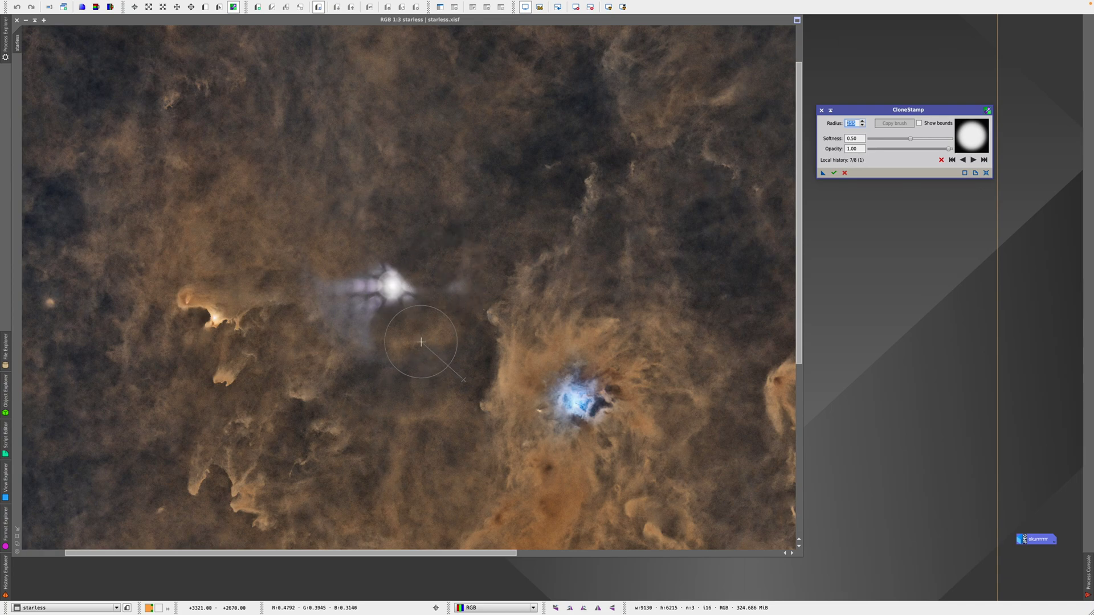
Step: Clone over the bright haze blob and the star itself from new sources, stepping back bad dabs
left_click(456, 204, "ctrl")
left_click(452, 279)
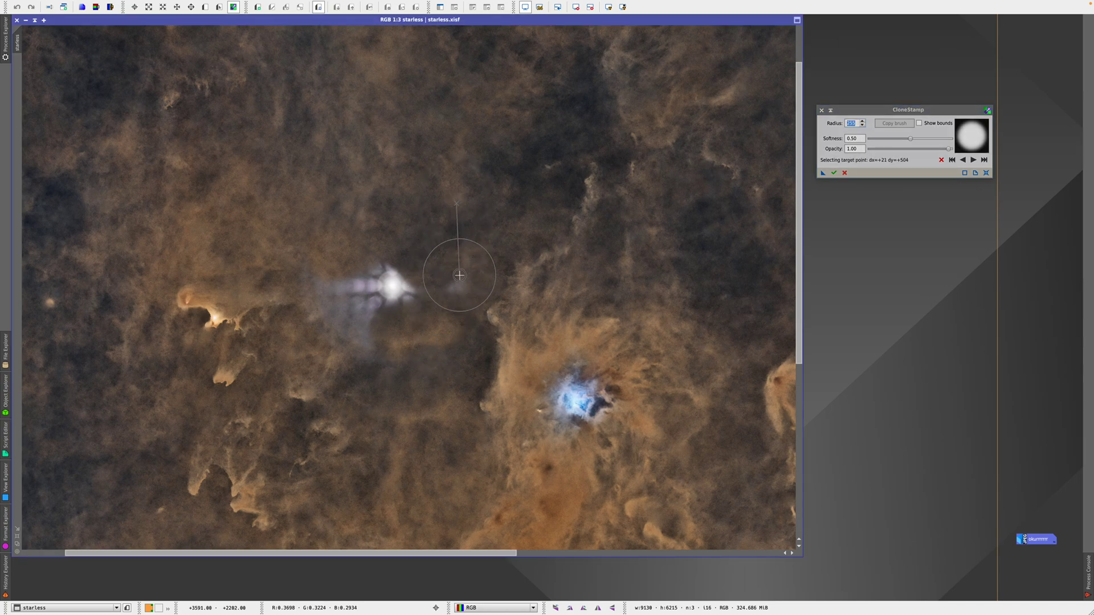
left_click(961, 161)
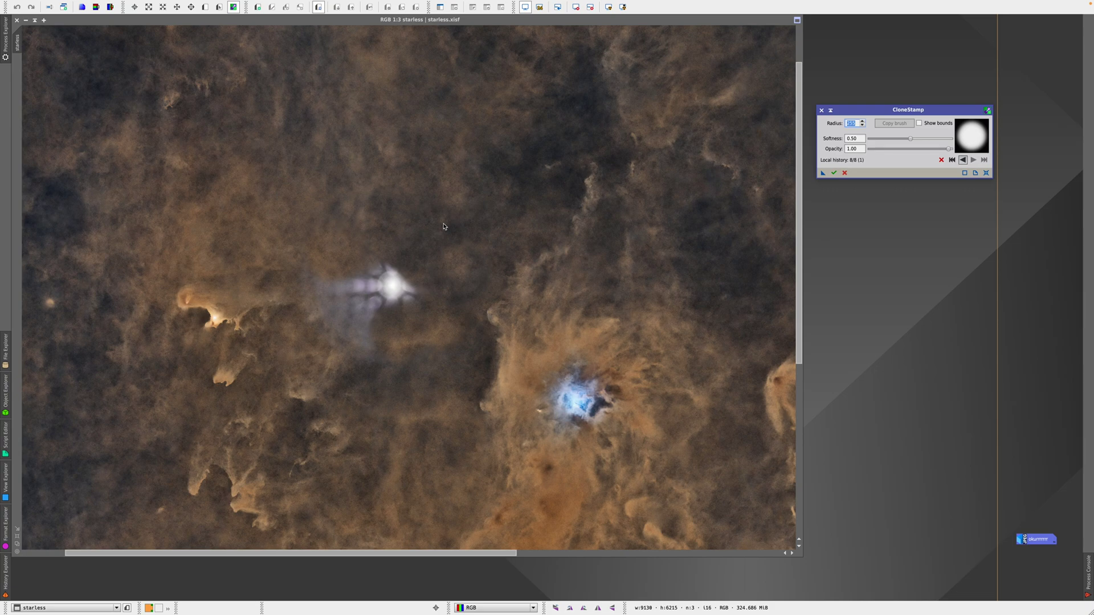
left_click(452, 262)
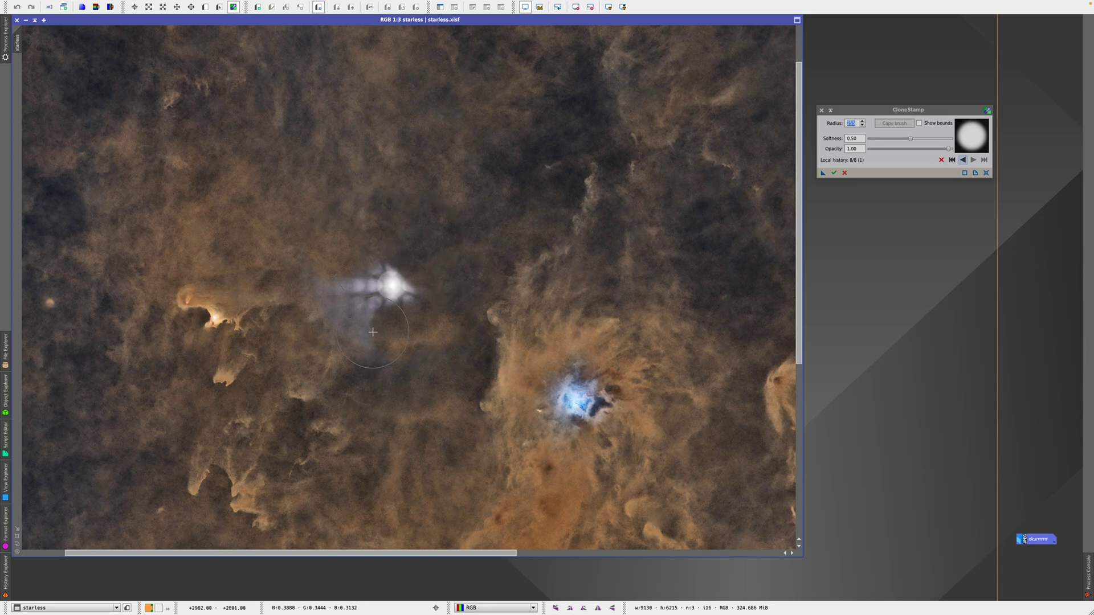
left_click(326, 227, "ctrl")
key("ctrl")
left_click(393, 285)
left_click(387, 279)
key("ctrl+z")
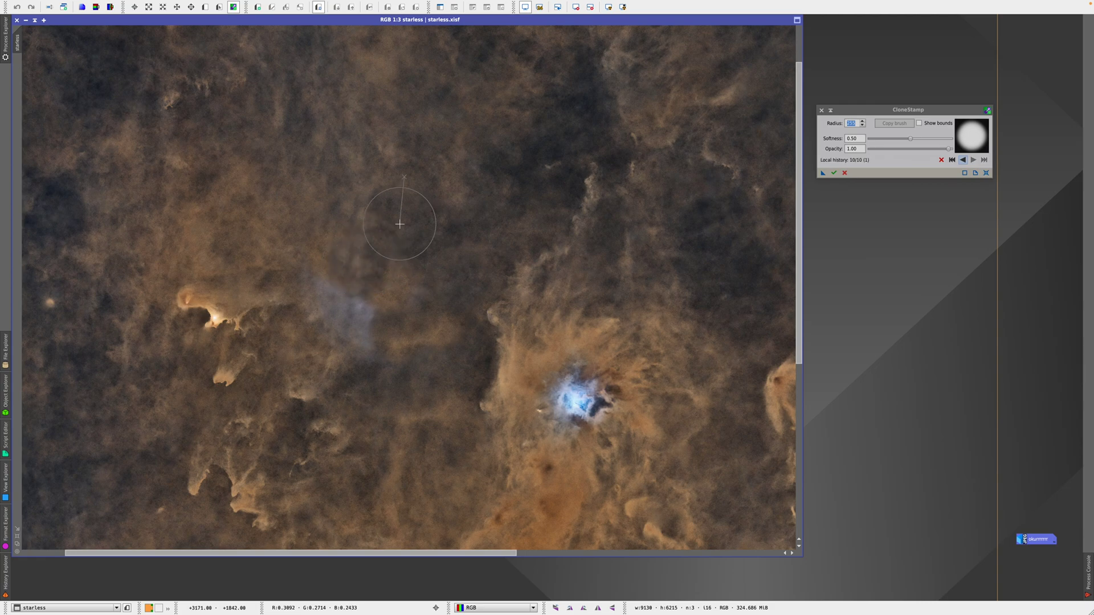
left_click(961, 160)
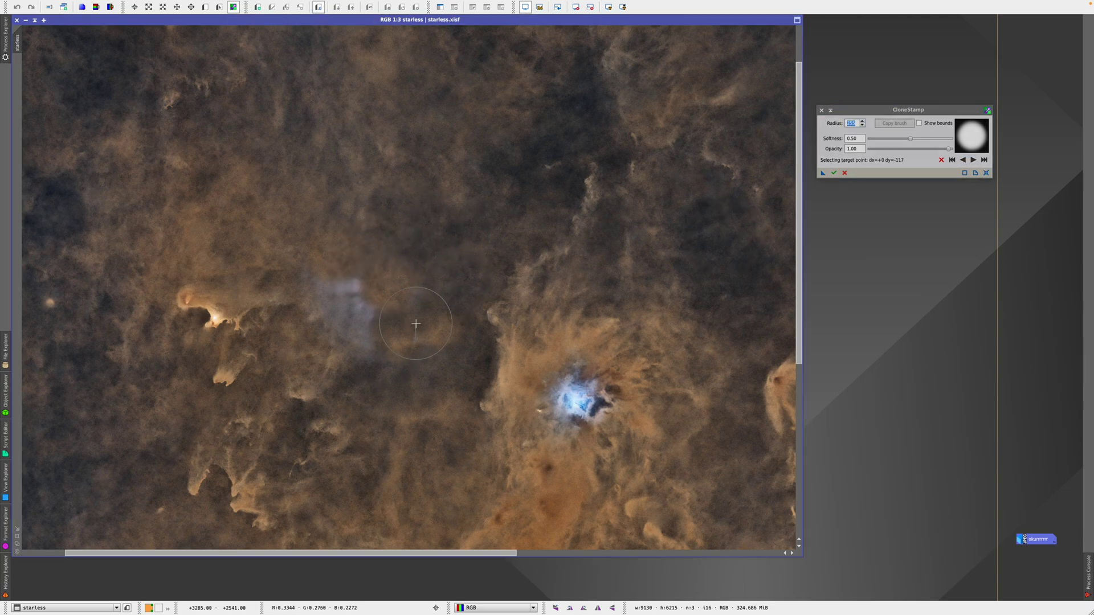
Step: Paint over the remaining bluish blob from a source just above it
left_click(354, 385, "ctrl")
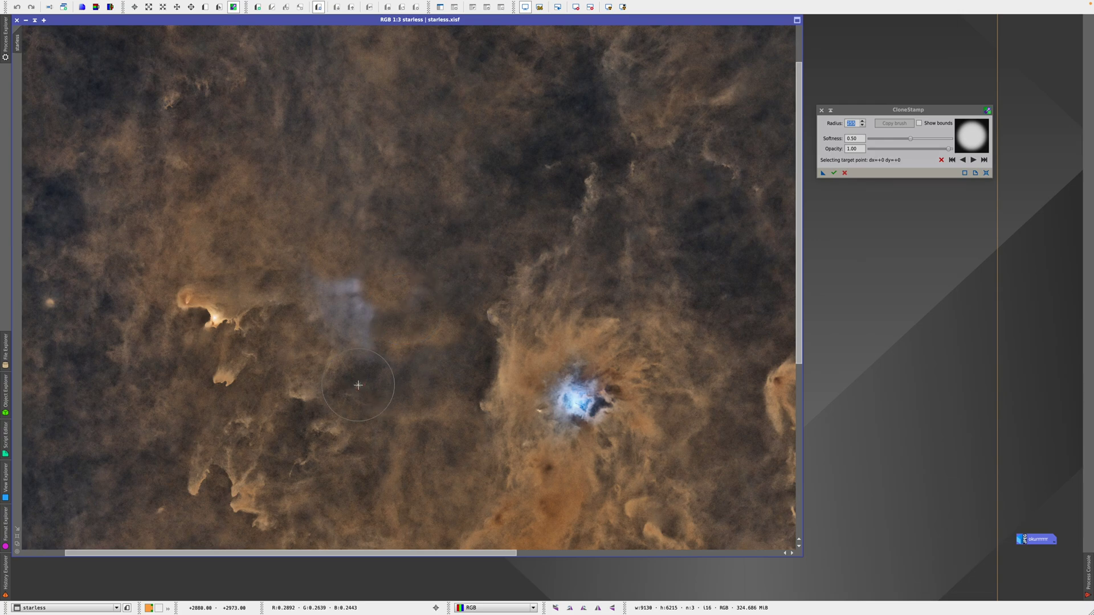
left_click(402, 314)
left_click(963, 160)
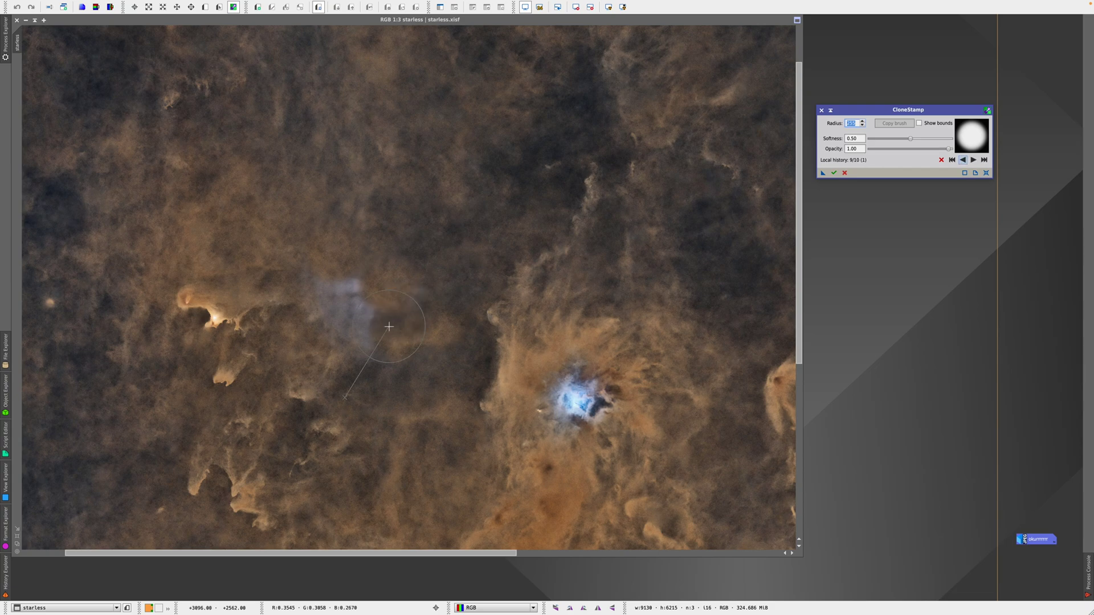
key("ctrl")
left_click(340, 236, "ctrl")
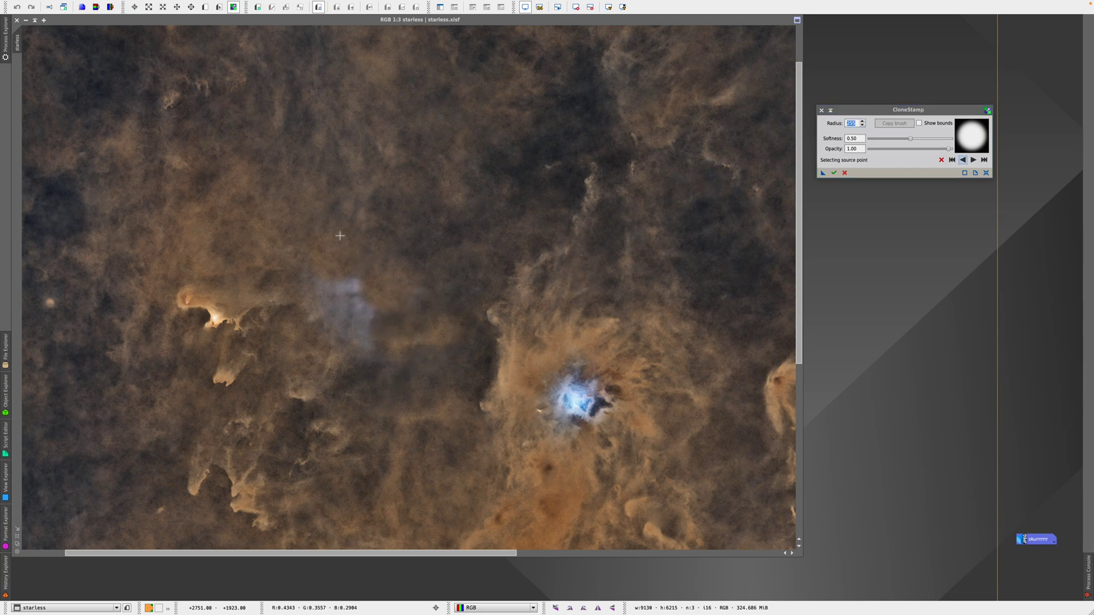
left_click(334, 278)
left_click(349, 301)
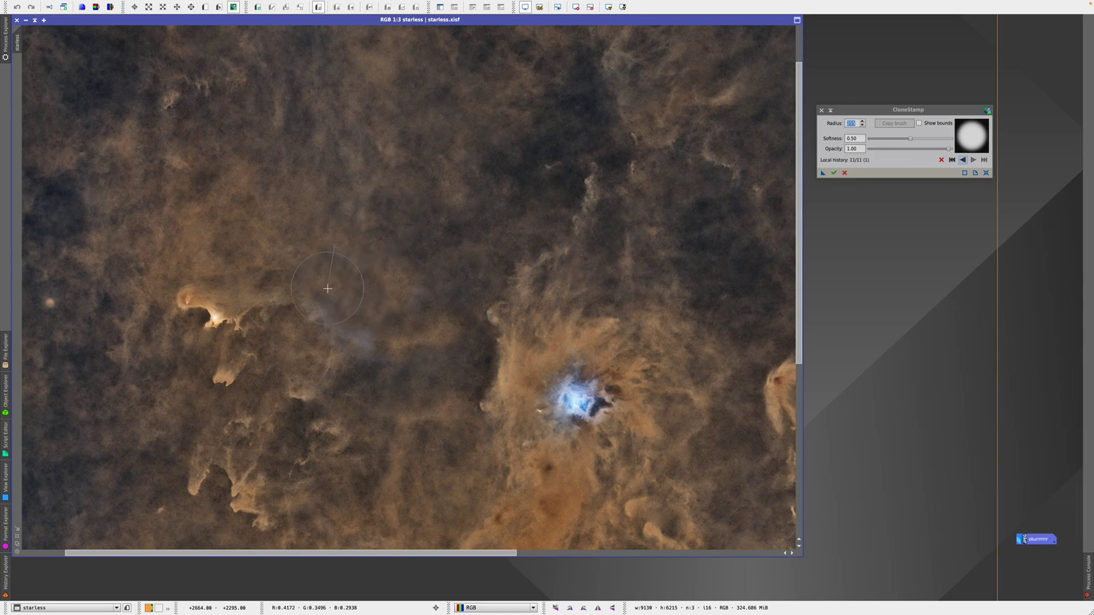
left_click(338, 282)
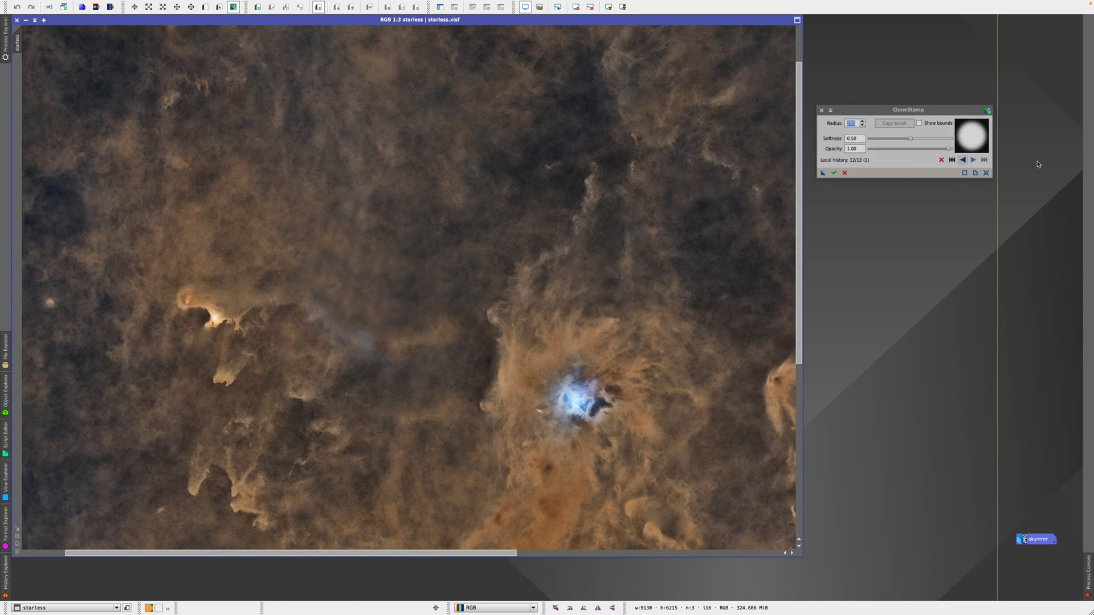
Step: Step back one dab and paint over the bluish smear below the former star
left_click(963, 160)
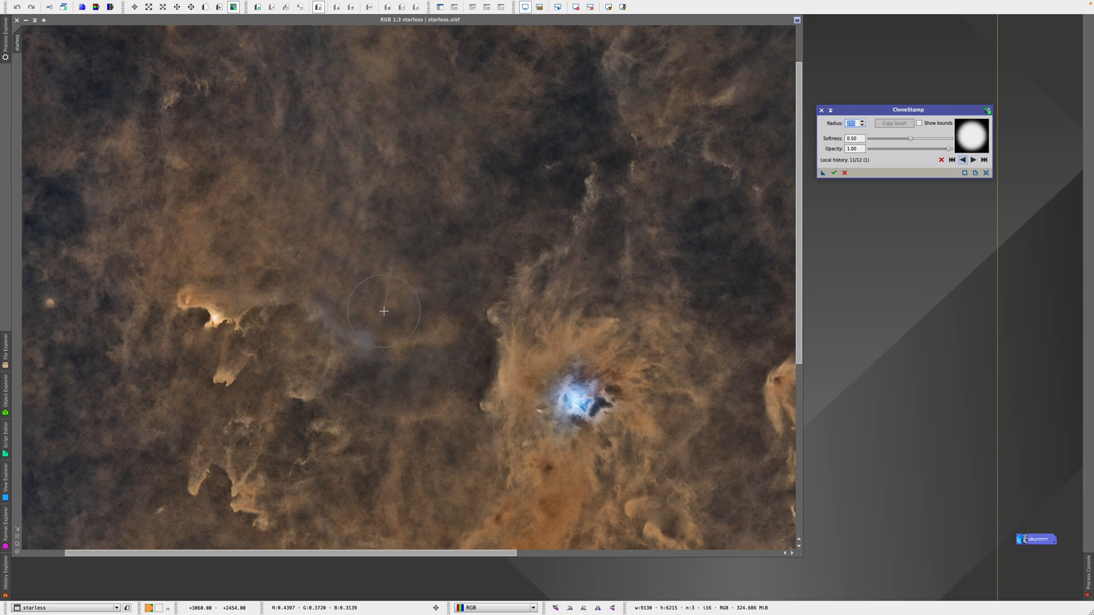
left_click(360, 286, "ctrl")
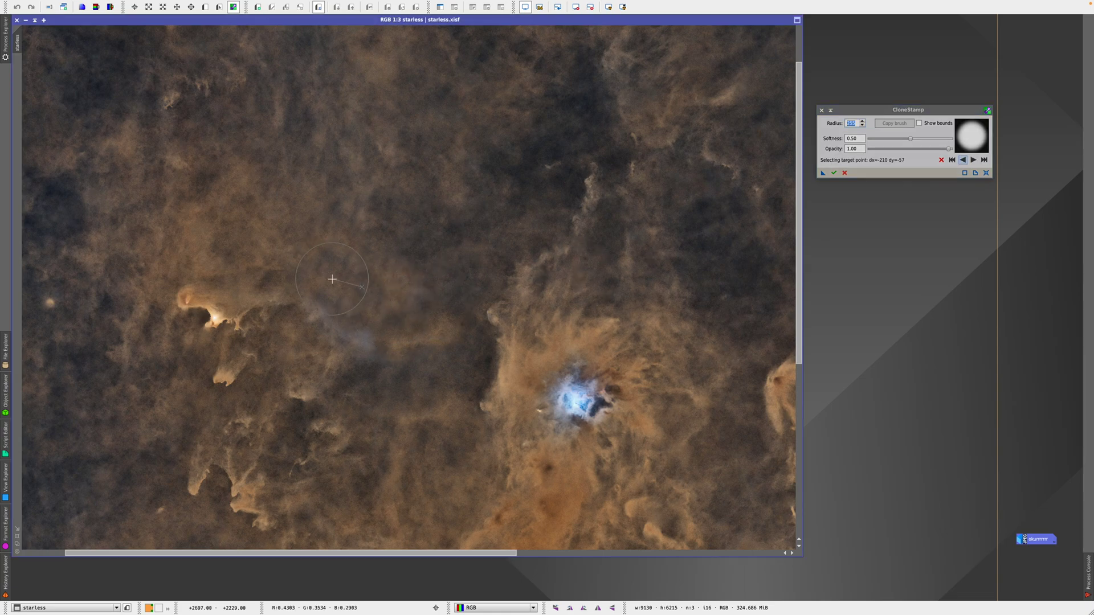
mouse_move(332, 279)
left_mouse_down()
mouse_move(373, 393)
mouse_move(370, 367)
mouse_move(293, 370)
left_mouse_up()
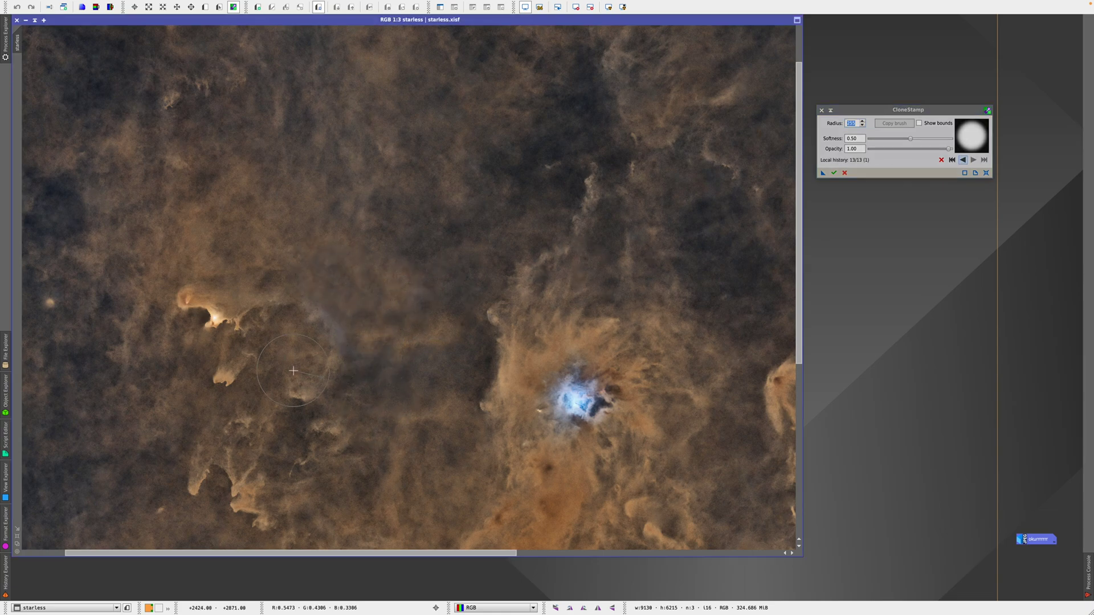
Step: Clone nebula texture over the haze beside the brown dust cloud and the halo remnant
key("ctrl")
key("ctrl")
left_click(450, 329, "ctrl")
left_click(434, 249)
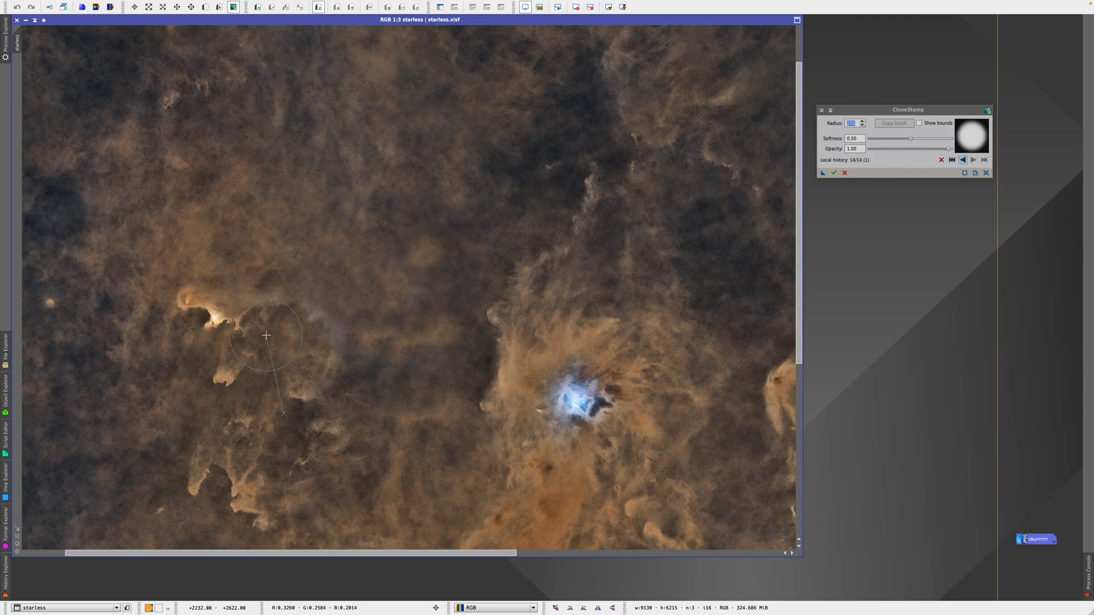
left_click(424, 302)
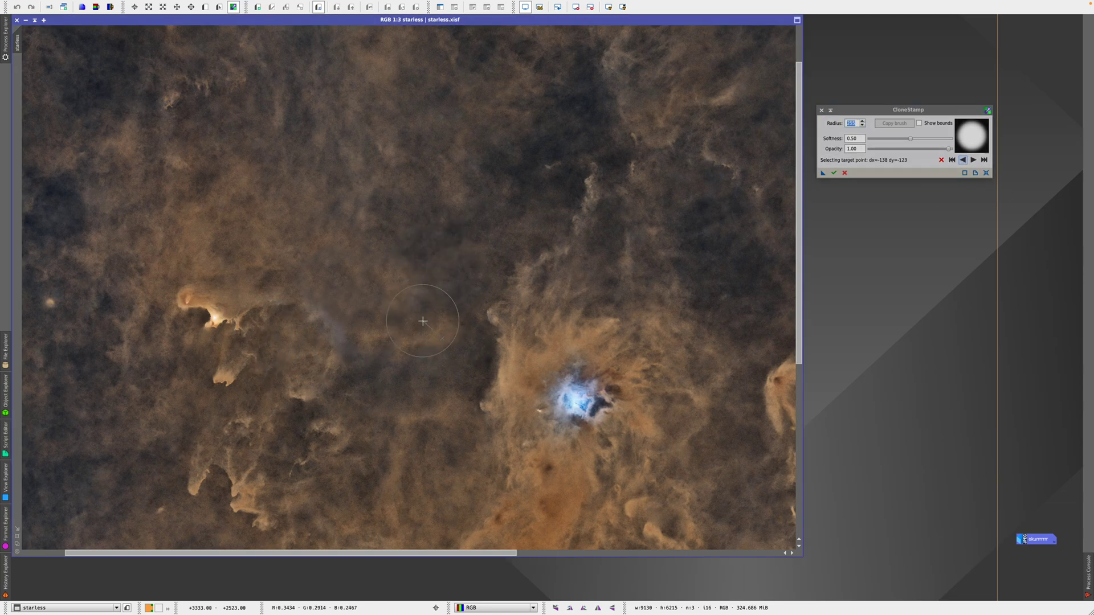
left_click(433, 319)
left_click(331, 327)
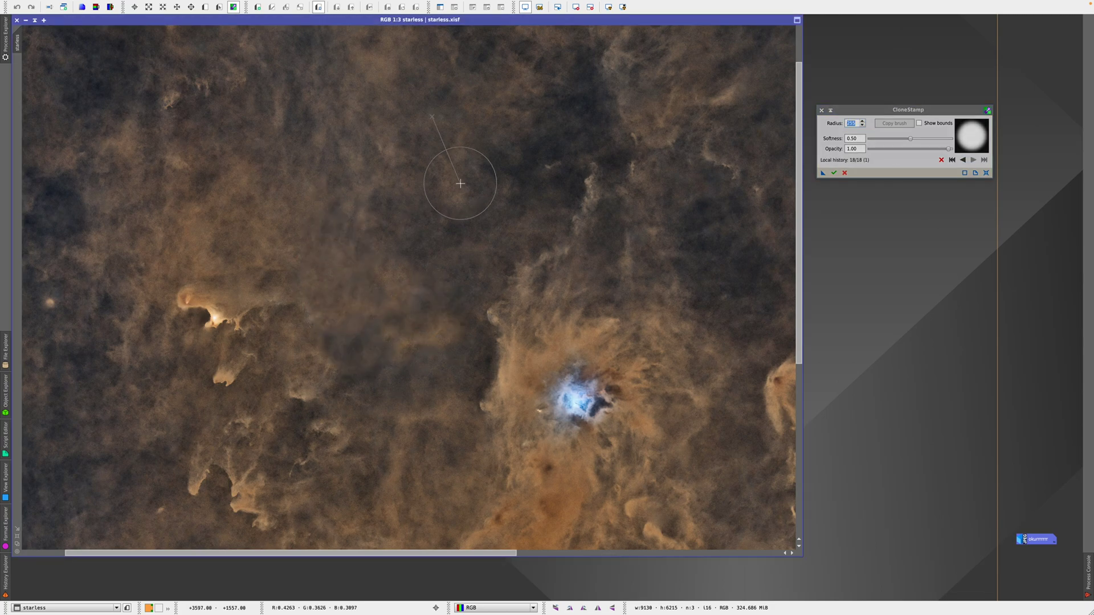
left_click(405, 291)
left_click(405, 290)
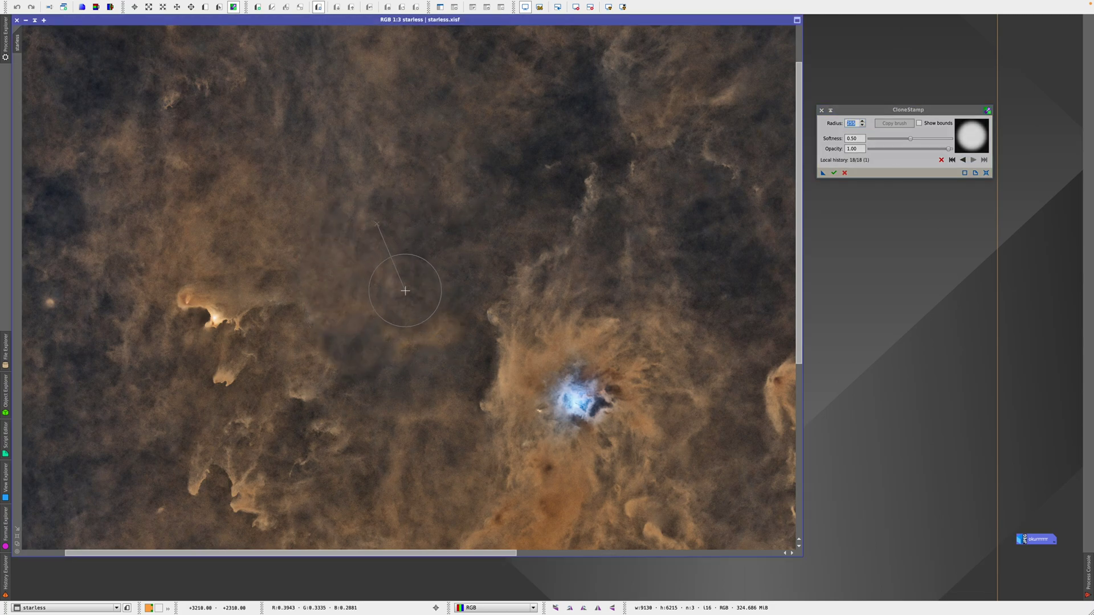
Step: Undo the last patch and stamp from a new source over the remaining halo
left_click(963, 160)
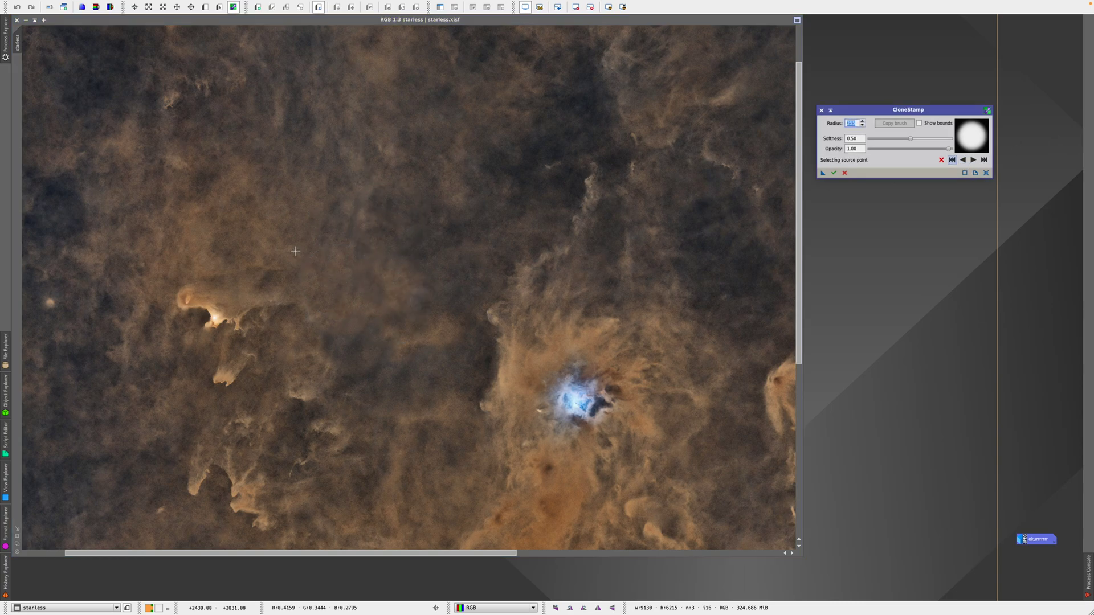
left_click(300, 233, "ctrl")
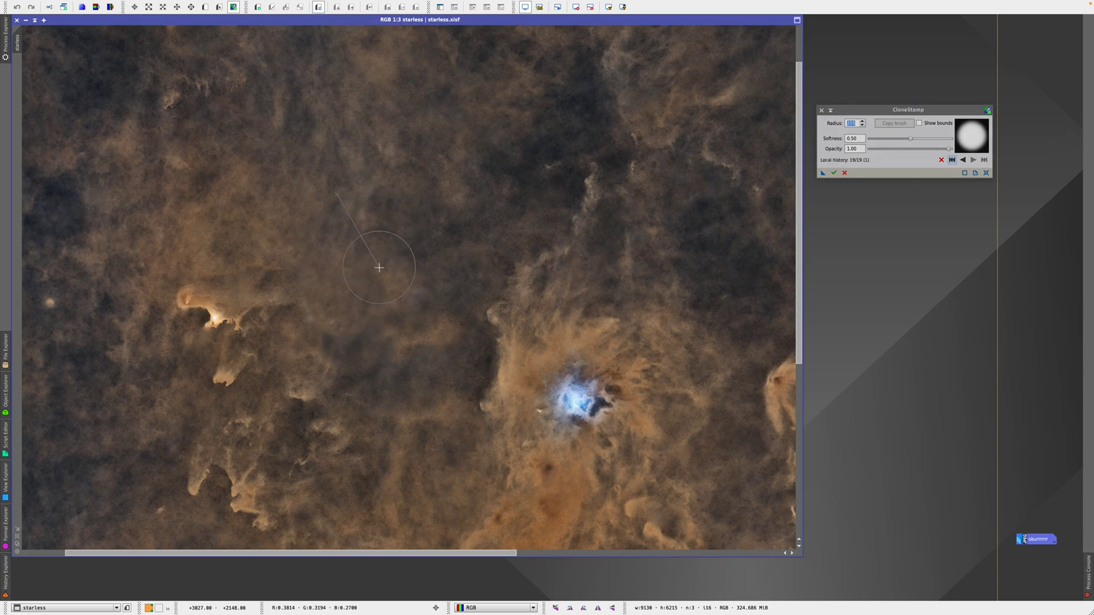
left_click(383, 251)
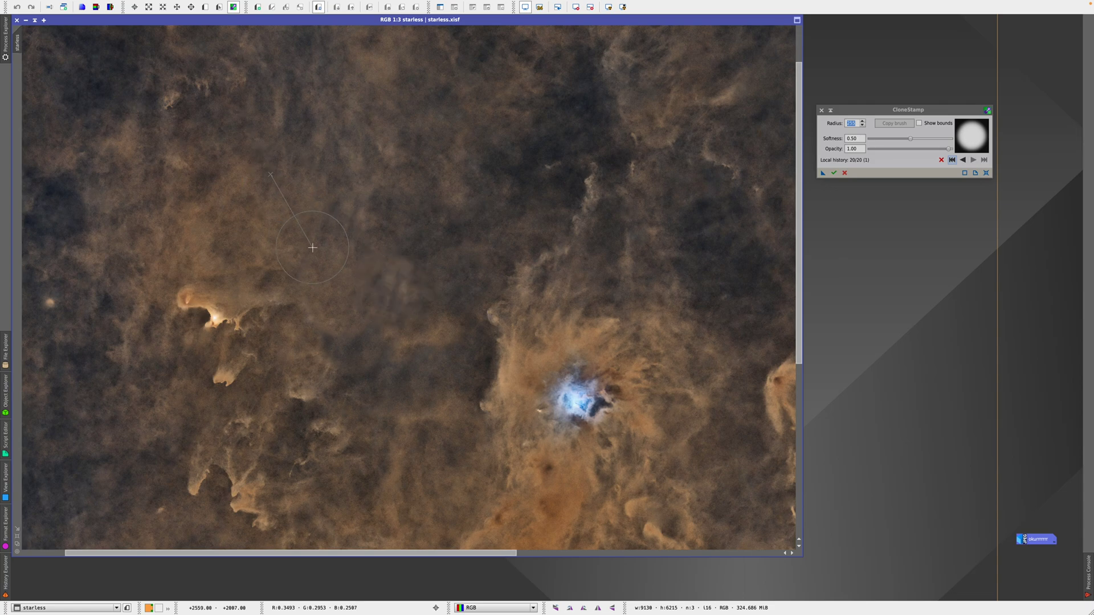
left_click(400, 321)
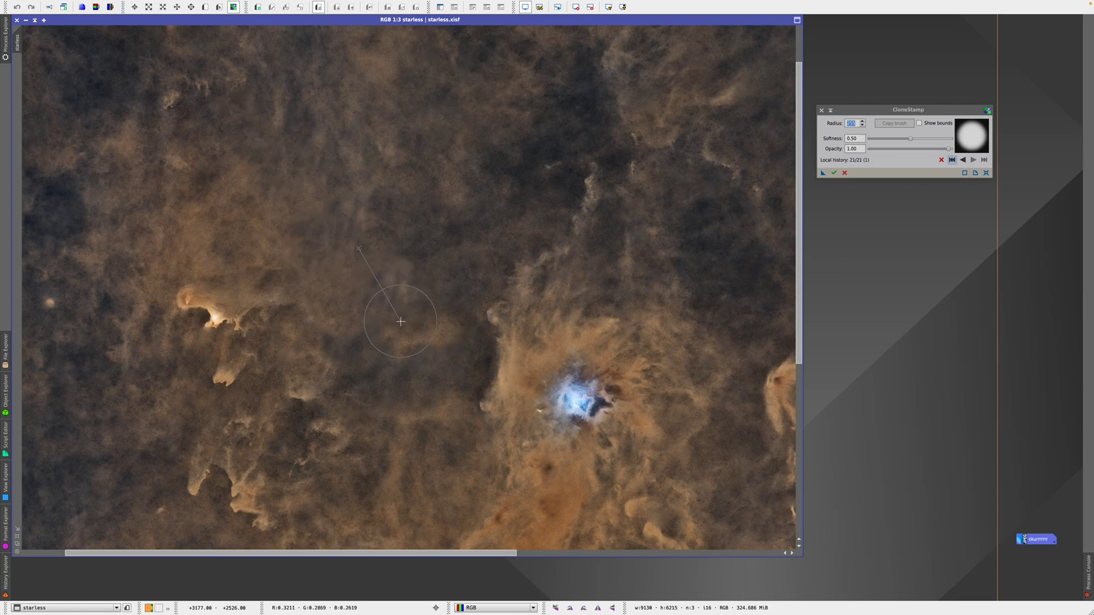
scroll(401, 321, "up", 1)
Step: Stamp a final patch from a fresh source, then zoom out to check the whole field
scroll(401, 321, "down", 2)
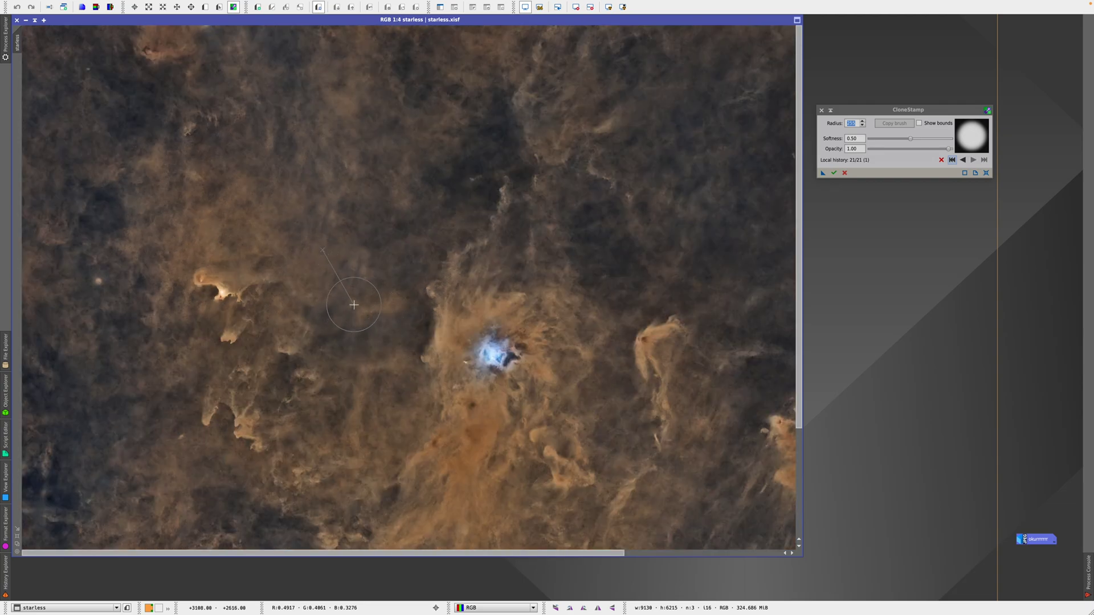
scroll(354, 305, "up", 1)
key("ctrl")
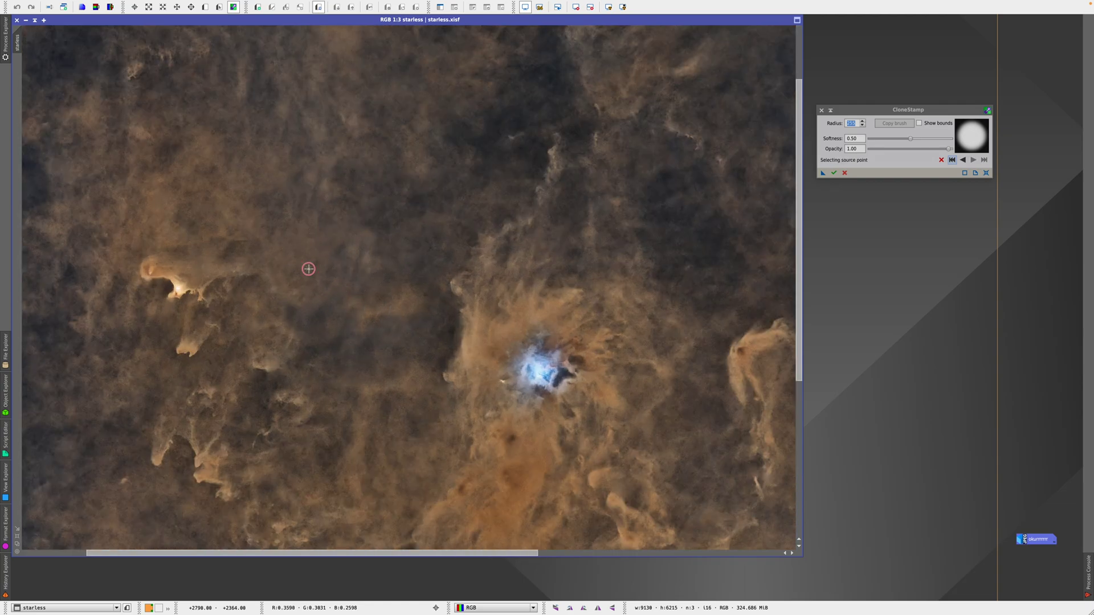
left_click(369, 259, "ctrl")
scroll(383, 322, "down", 2)
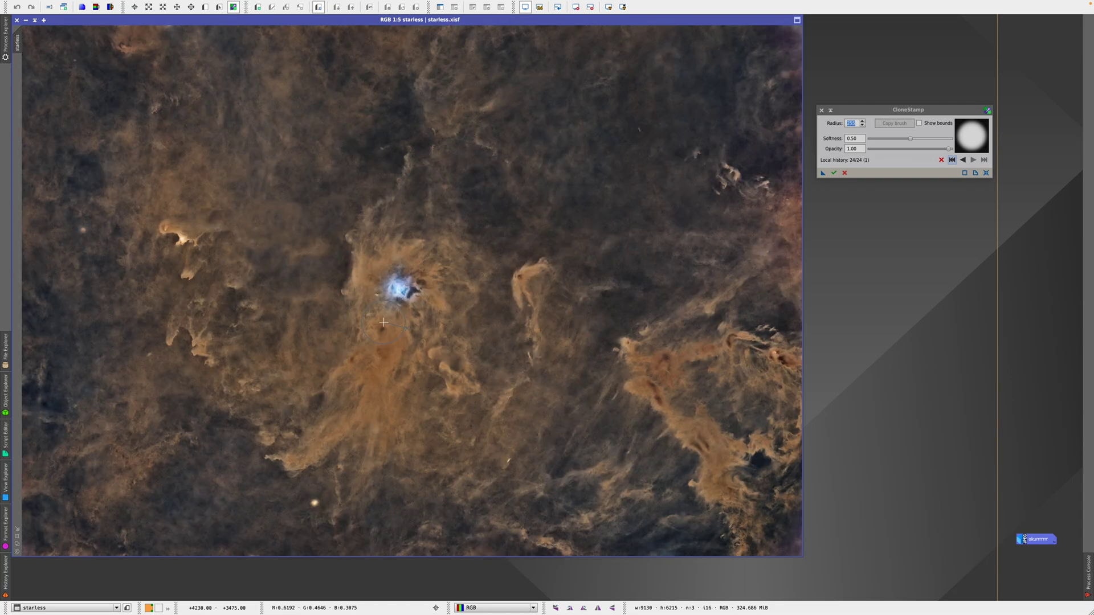
scroll(307, 296, "down", 1)
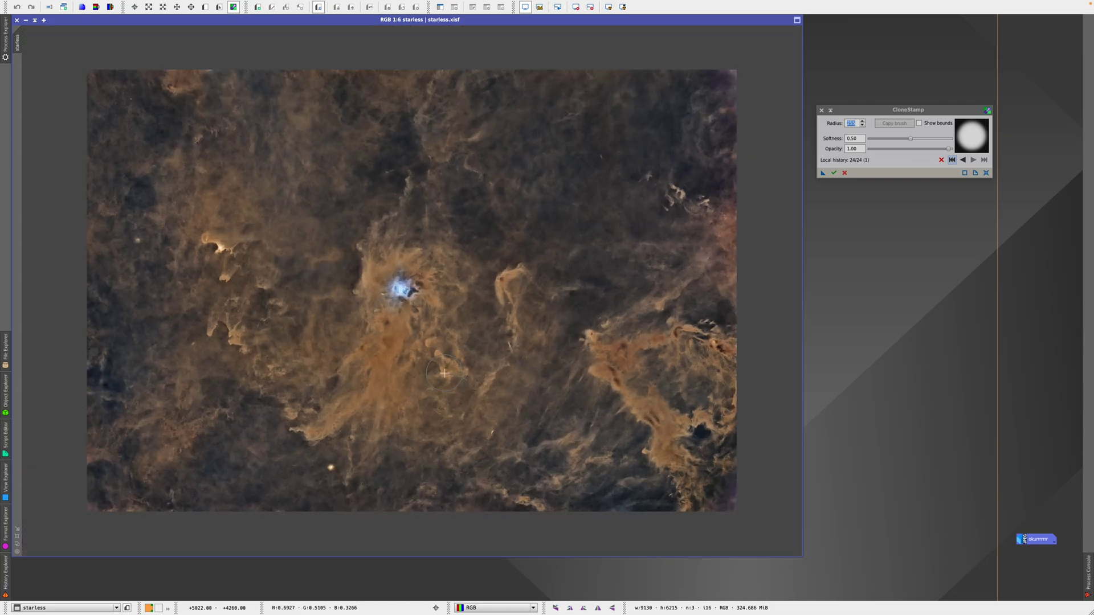
scroll(444, 373, "up", 1)
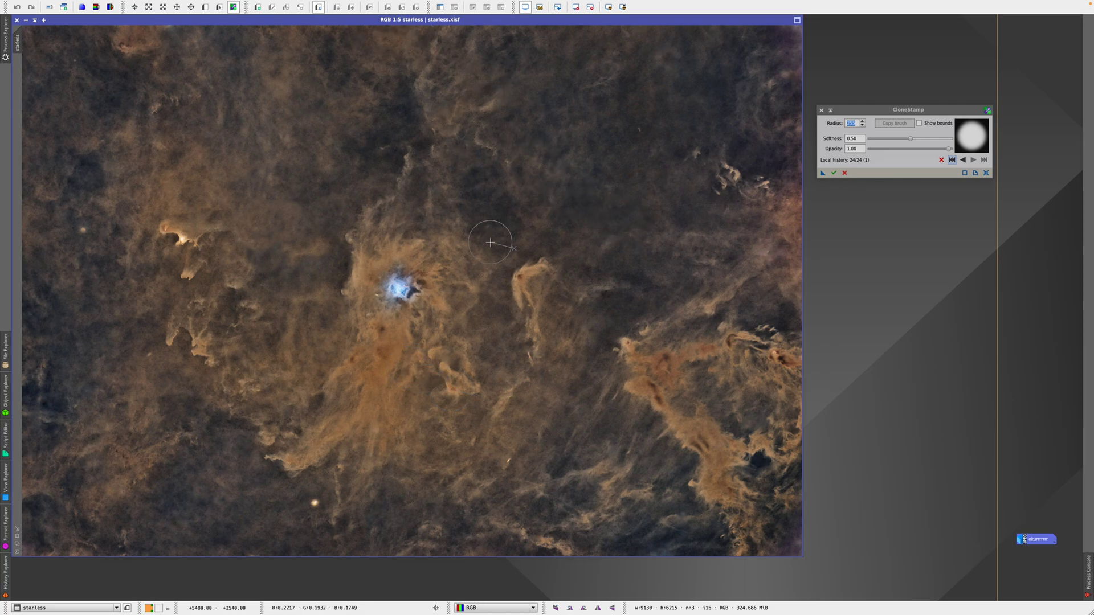
Step: Execute the clone edits on starless.xisf and close the CloneStamp panel
left_click(834, 174)
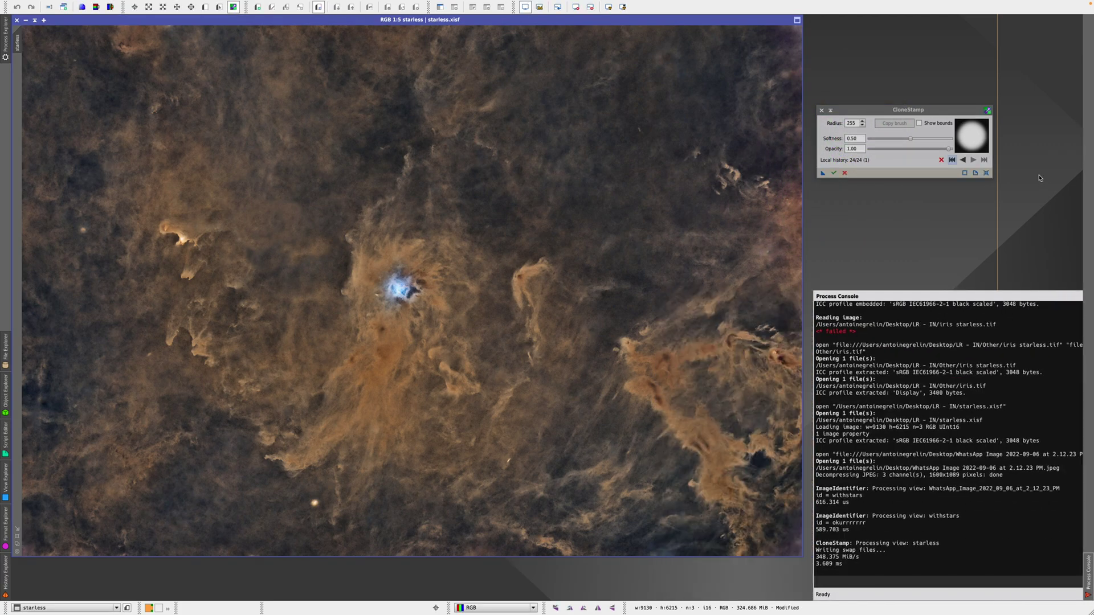
left_click(845, 174)
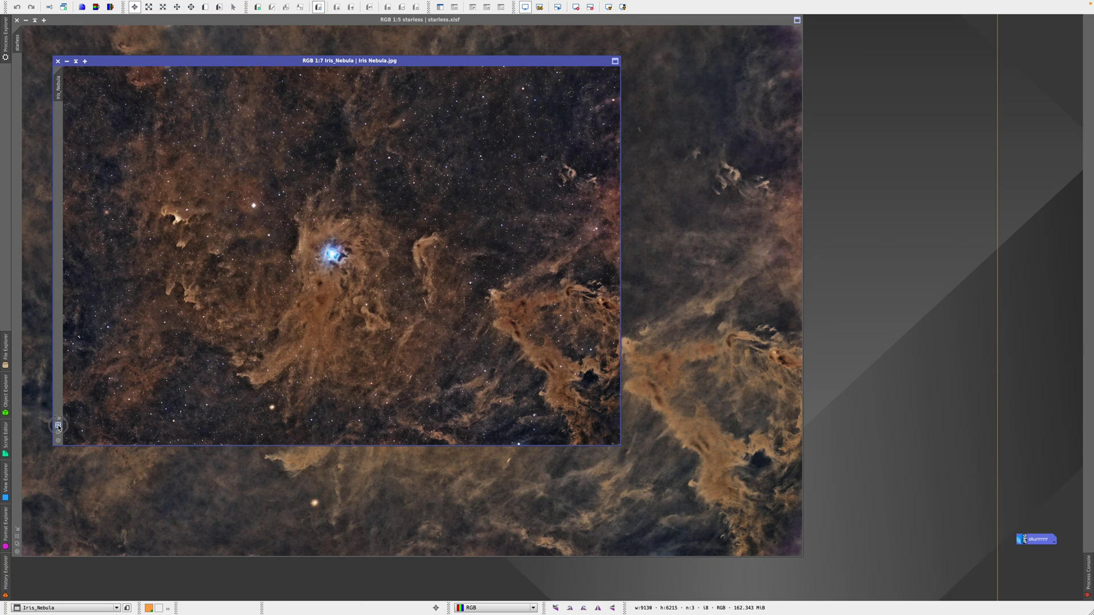
Step: Zoom the Iris_Nebula image to 1:5 and move its window to the right
scroll(446, 321, "up", 2)
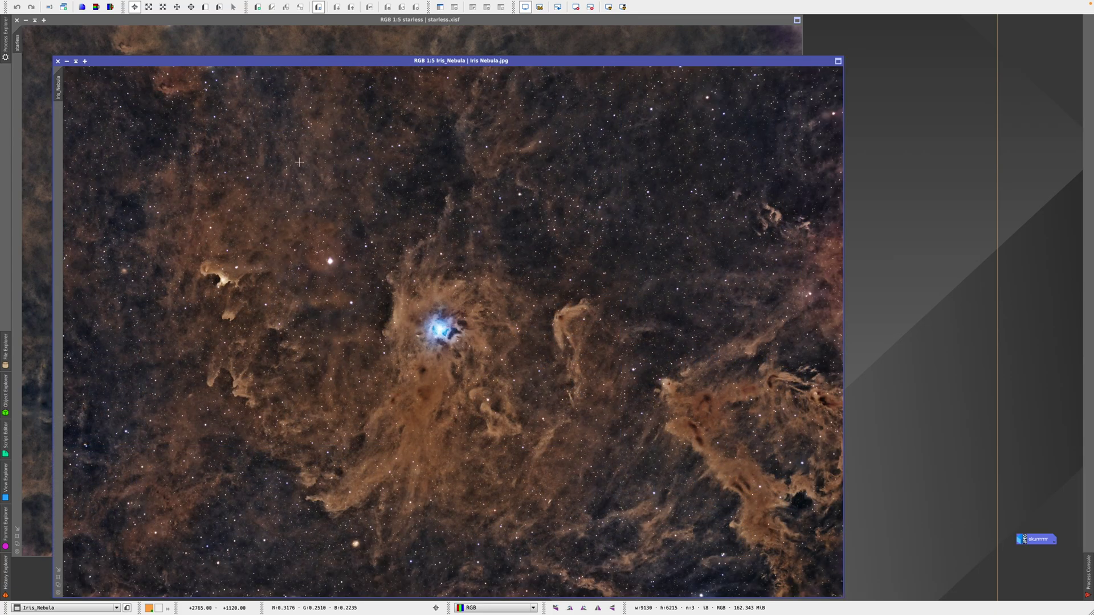
left_click_drag(319, 62, 334, 24)
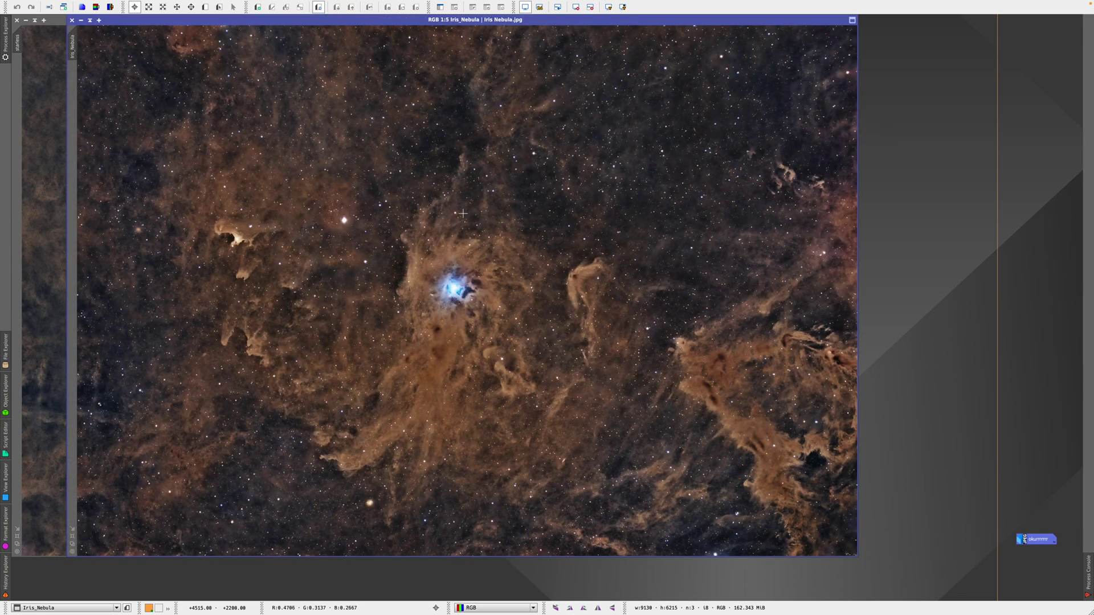
left_click_drag(216, 20, 383, 19)
Step: Flip between the starred Iris_Nebula and starless windows, then restore the minimized original image
left_click(205, 160)
left_click(964, 144)
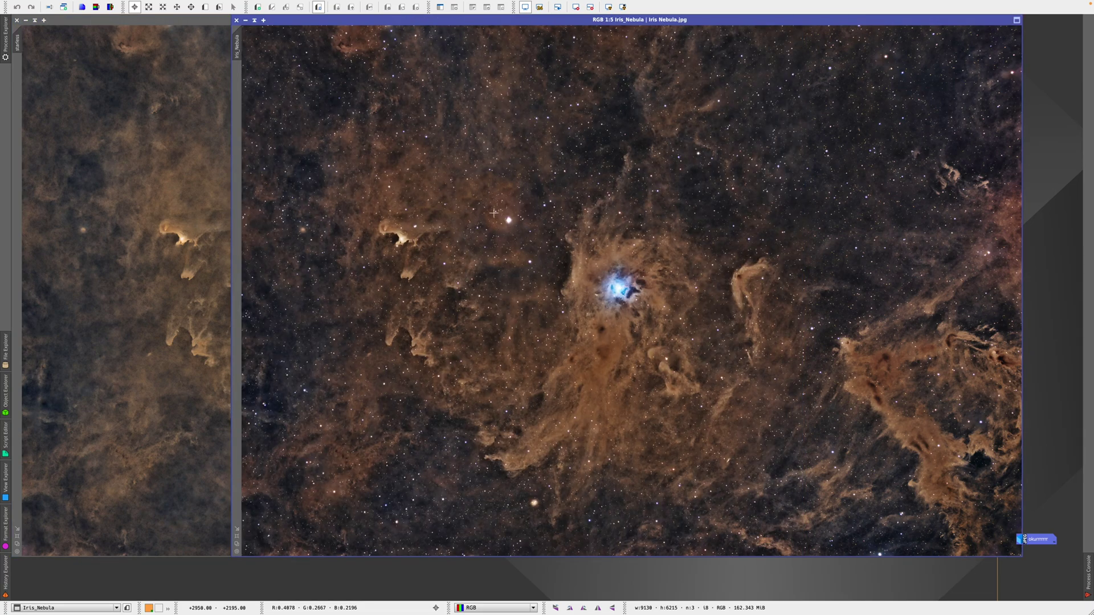
scroll(518, 221, "up", 1)
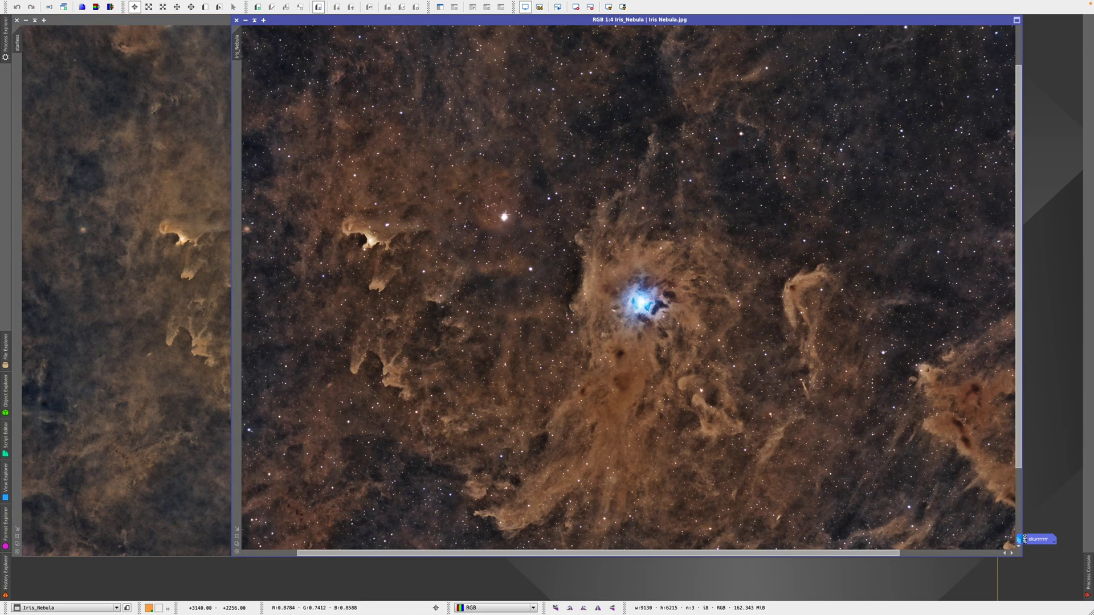
scroll(504, 217, "down", 1)
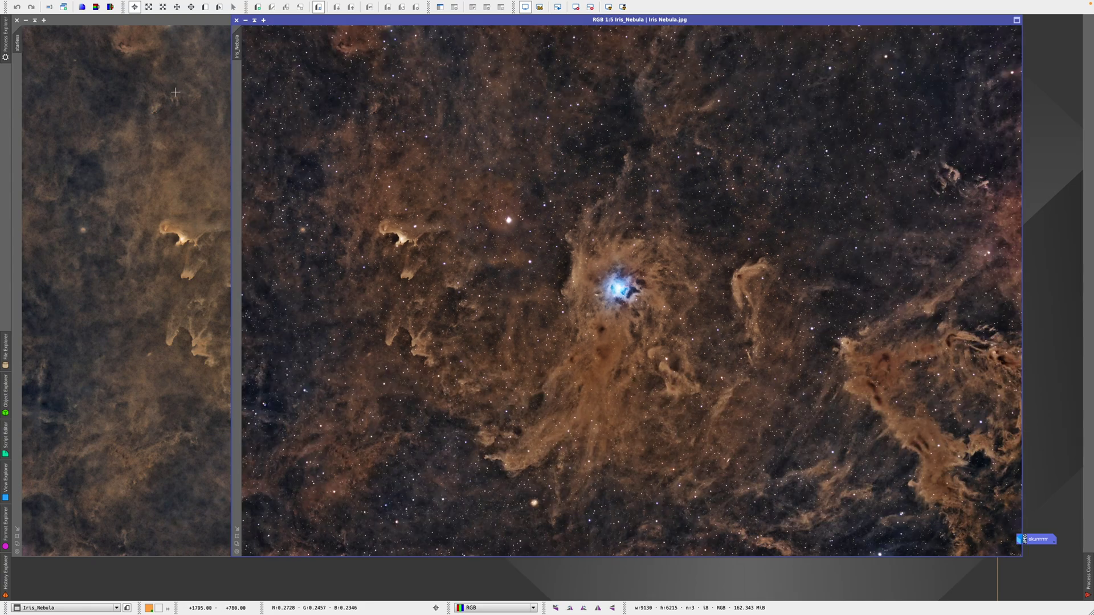
left_click(211, 150)
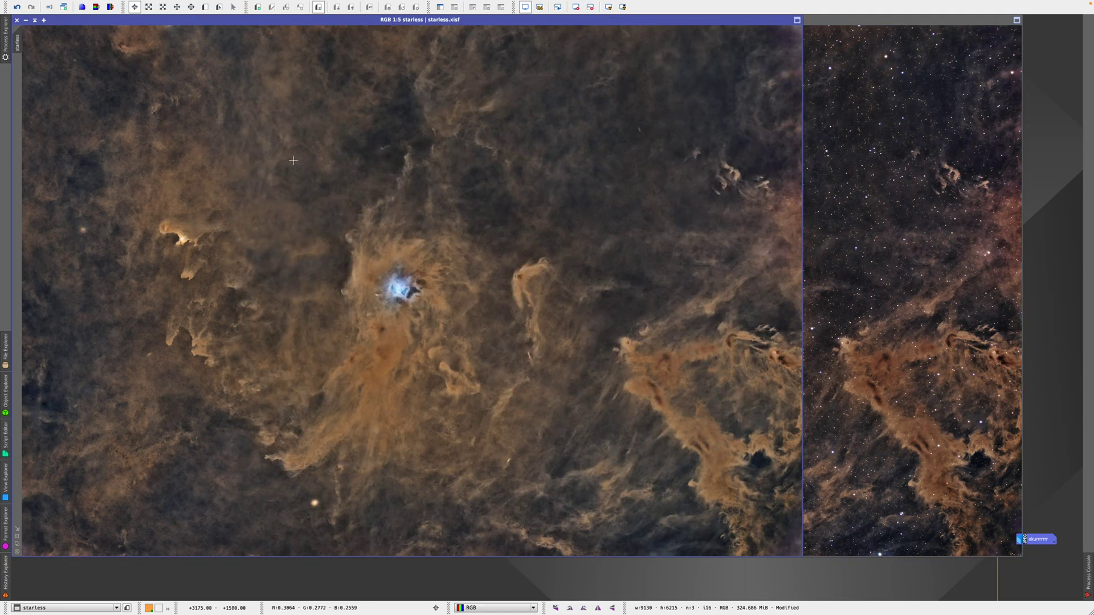
double_click(1030, 541)
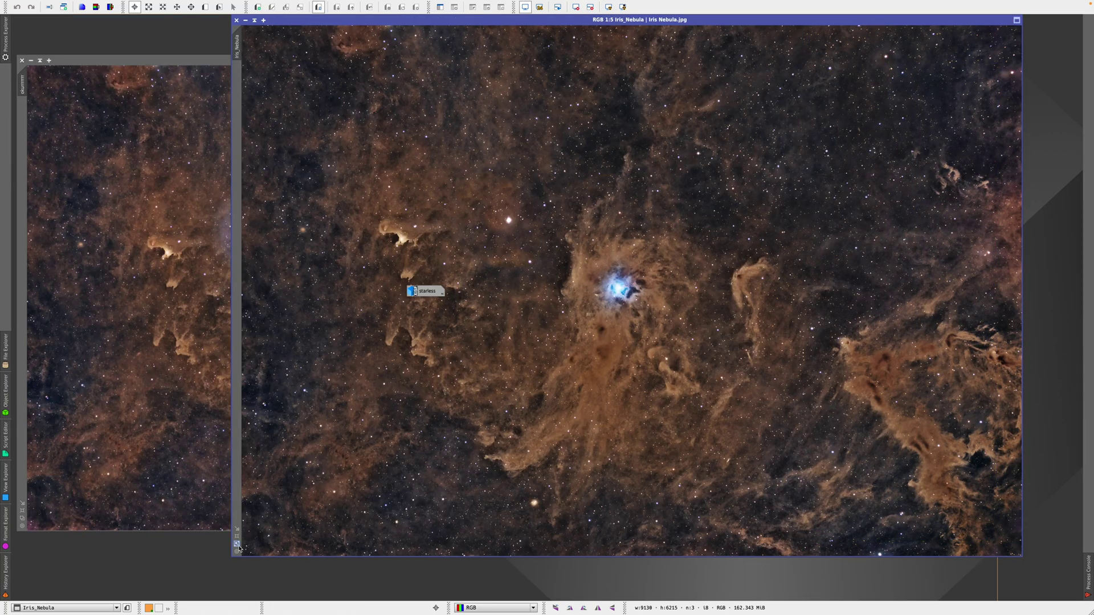
Step: Zoom Iris_Nebula out to 1:7 and place its window beside the original haloed-star image
key("minus")
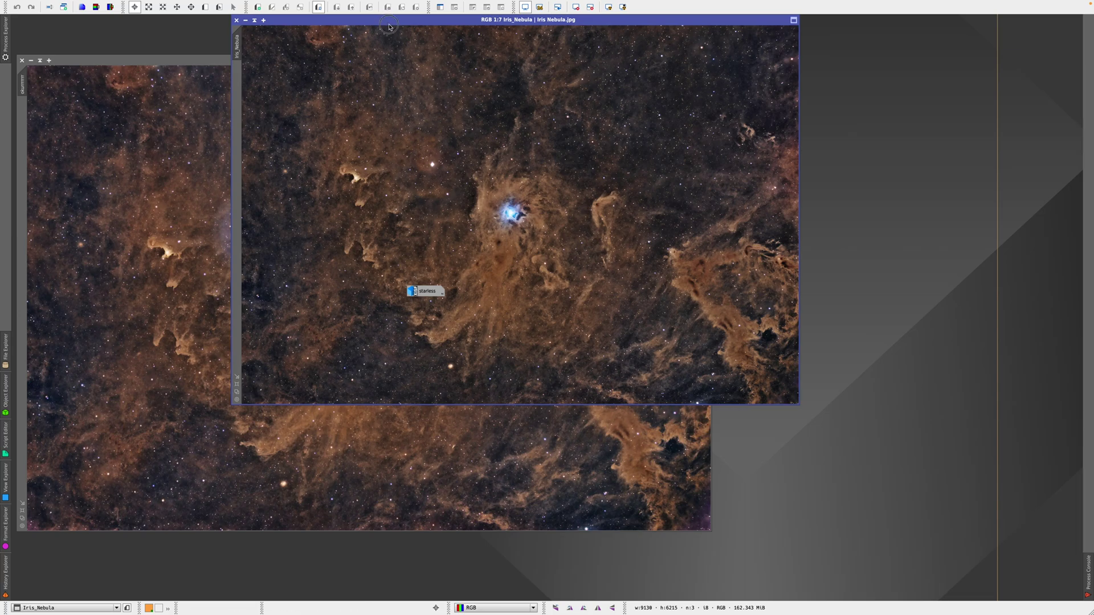
left_click_drag(376, 21, 596, 115)
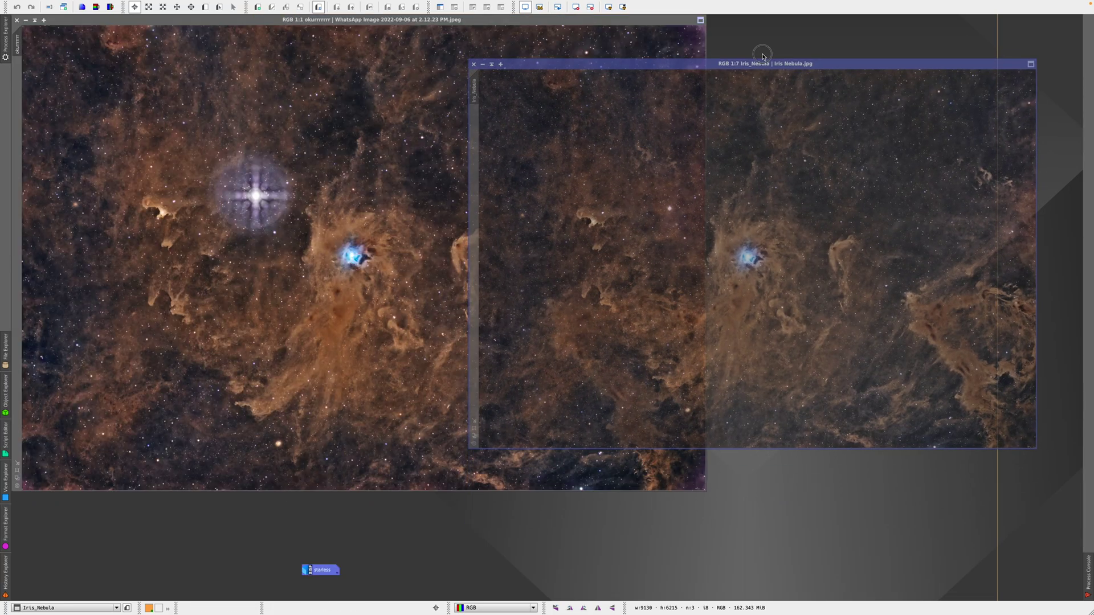
left_click_drag(758, 57, 745, 20)
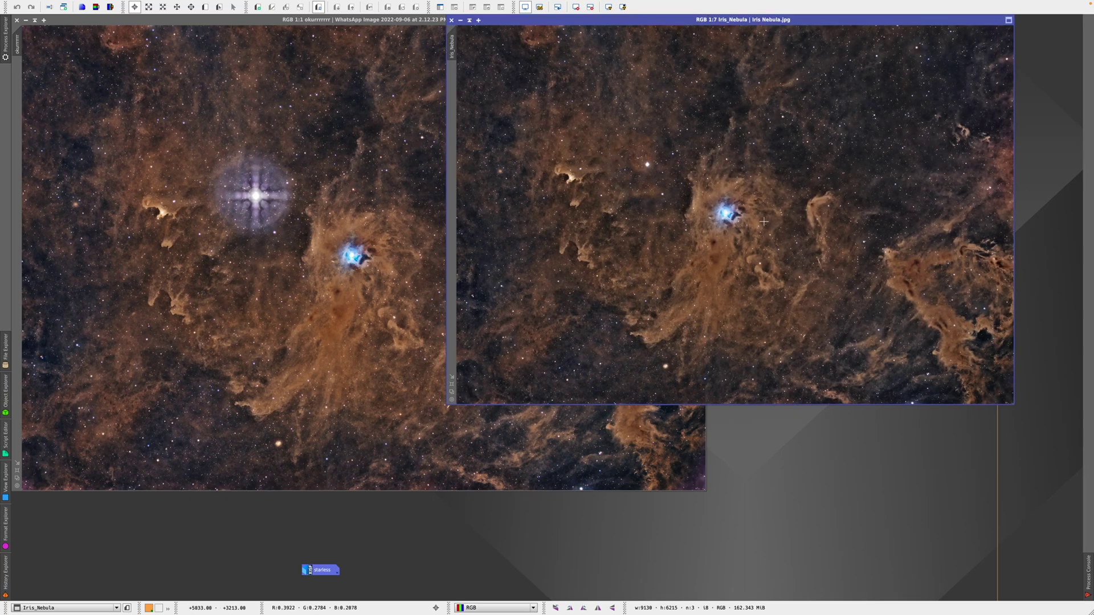